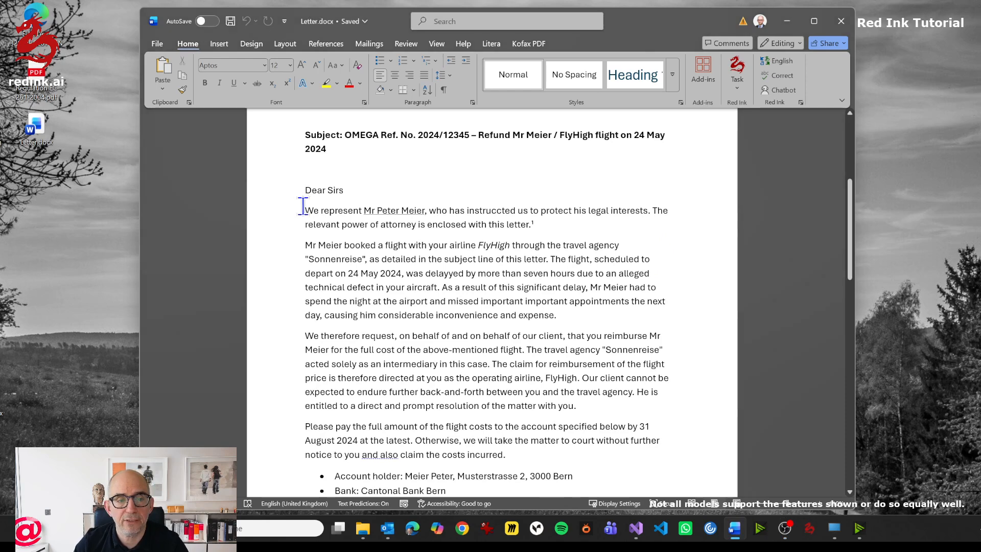
- Translate the first two body paragraphs of the letter into German with Red Ink
drag(306, 207, 586, 320)
click(740, 71)
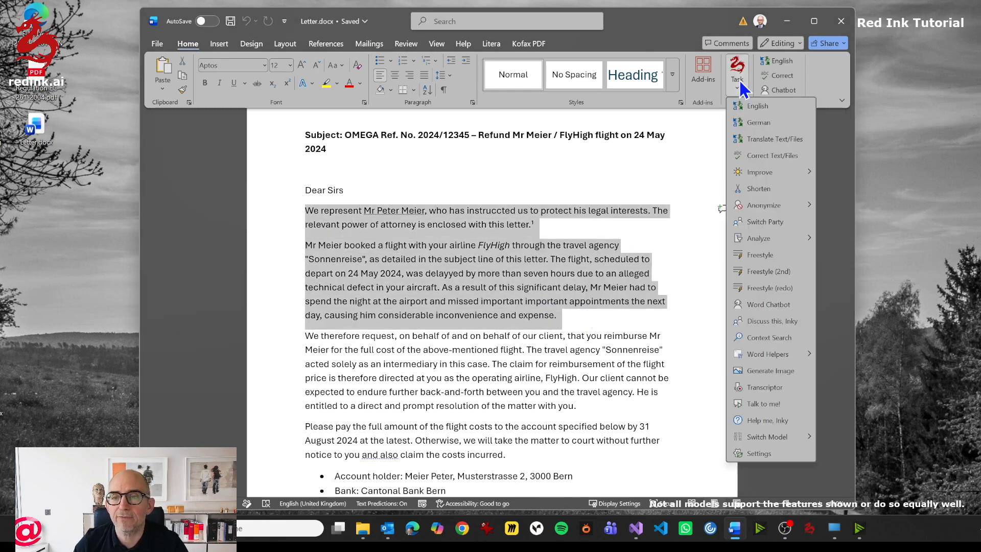
click(766, 132)
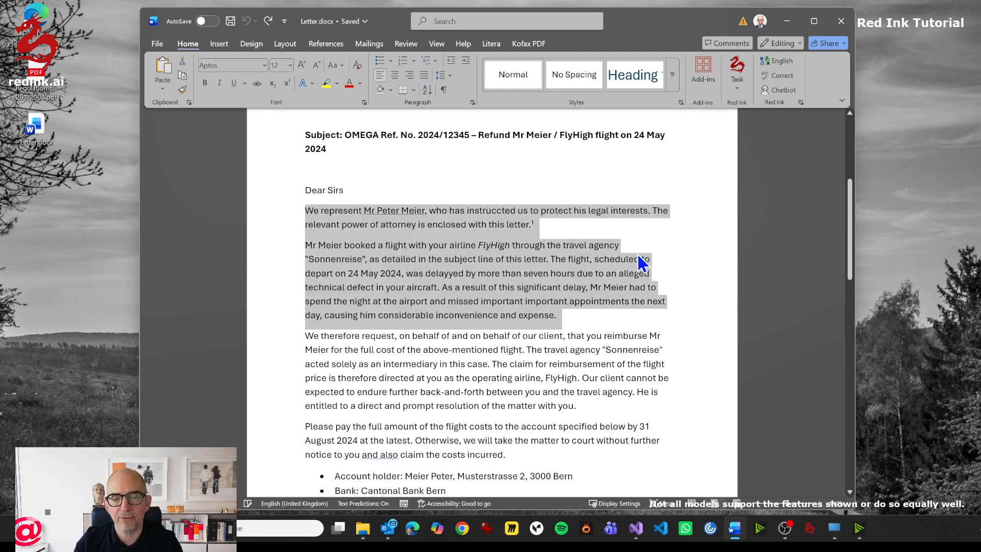
click(738, 89)
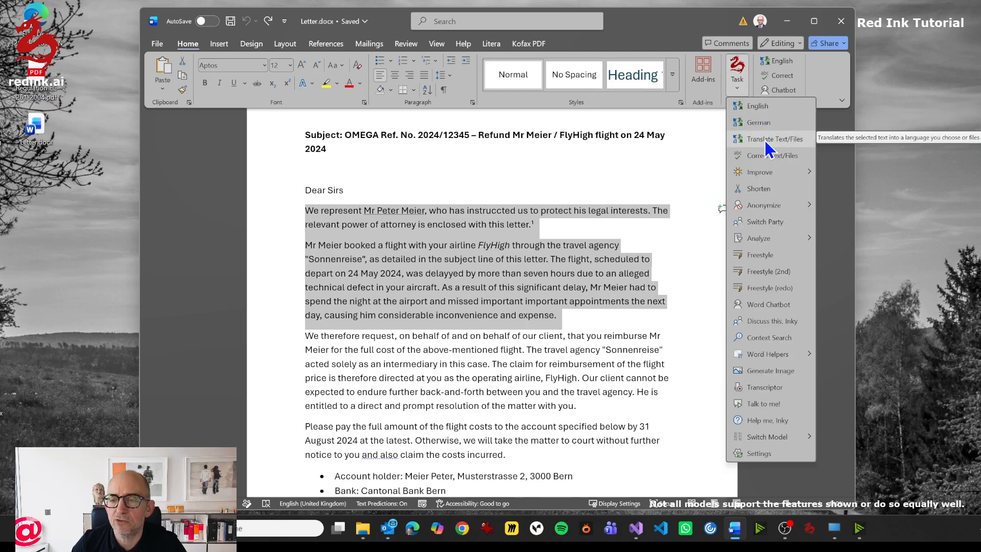
click(492, 262)
click(491, 262)
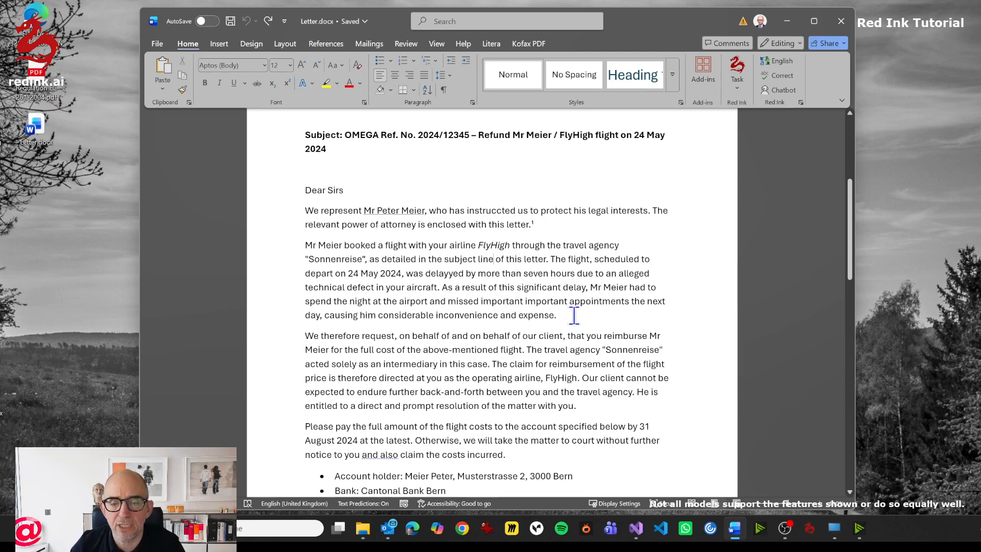
- Translate the letter's first two body paragraphs into French with Red Ink, then undo the translation
drag(570, 315, 311, 210)
click(737, 77)
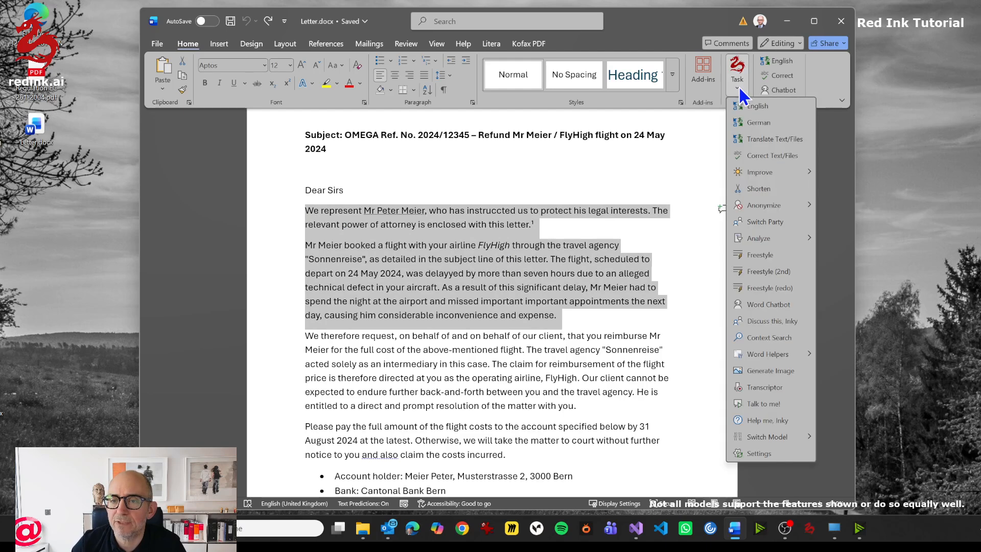
click(761, 142)
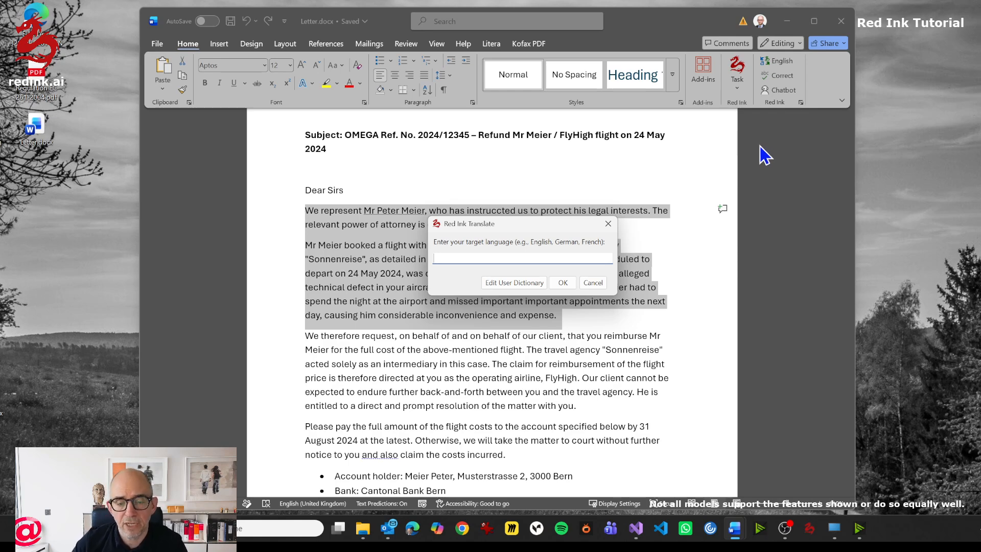
text(French)
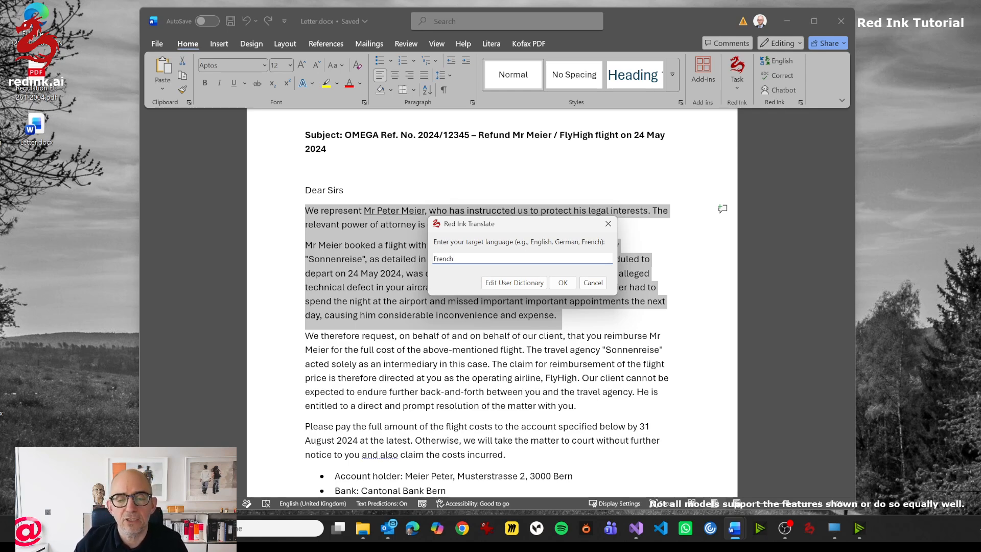
click(564, 286)
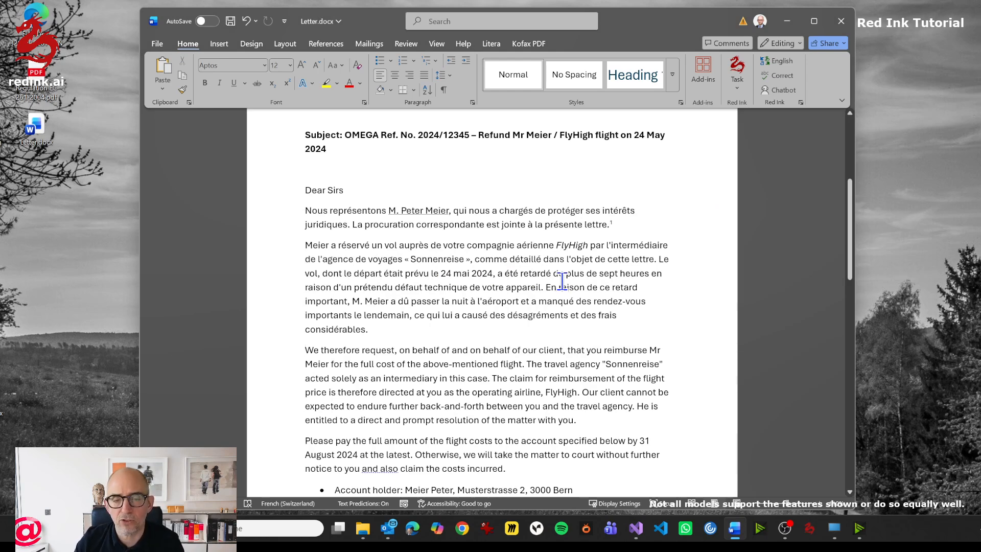
key(ctrl+z)
click(562, 276)
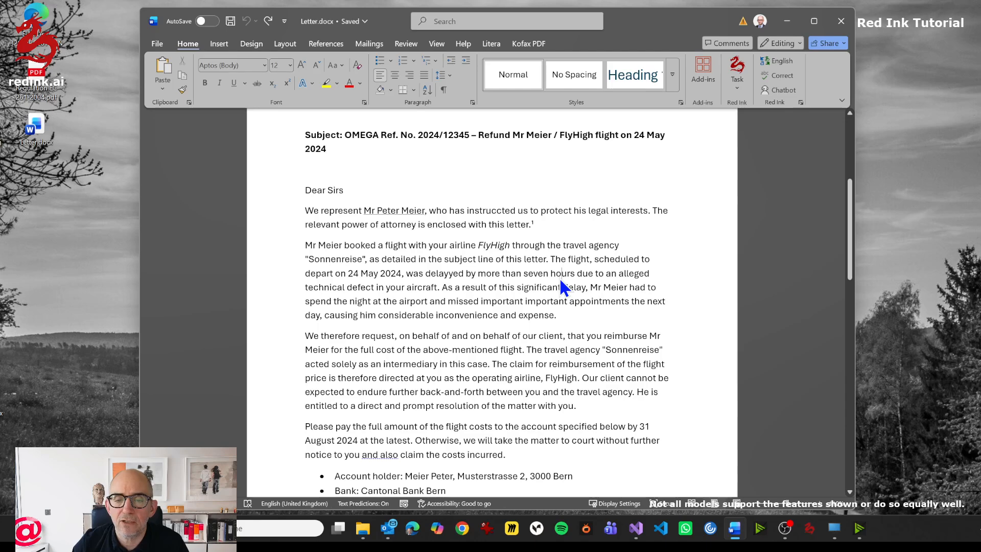
- Translate the currently active document into German as a file with Red Ink, preserving formatting alignment
click(742, 93)
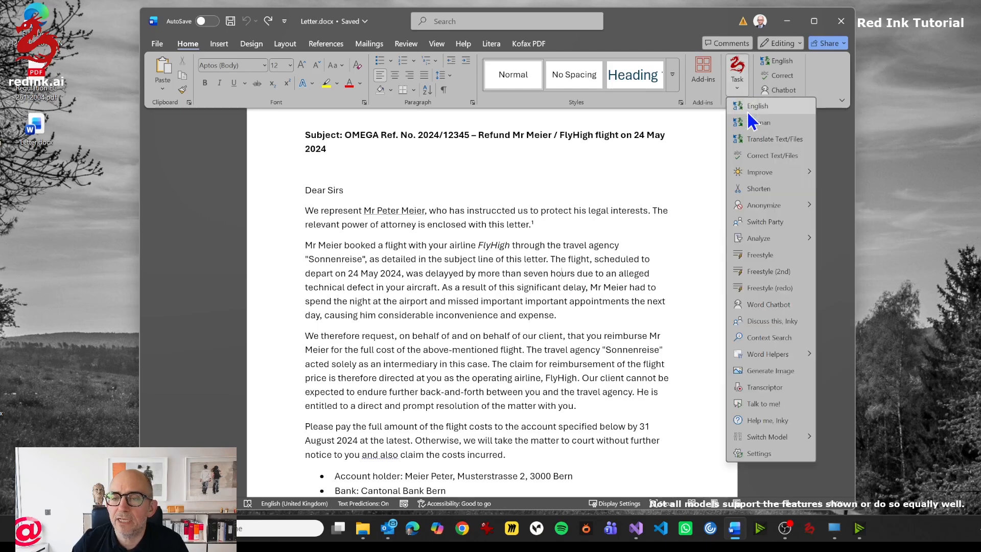
click(765, 141)
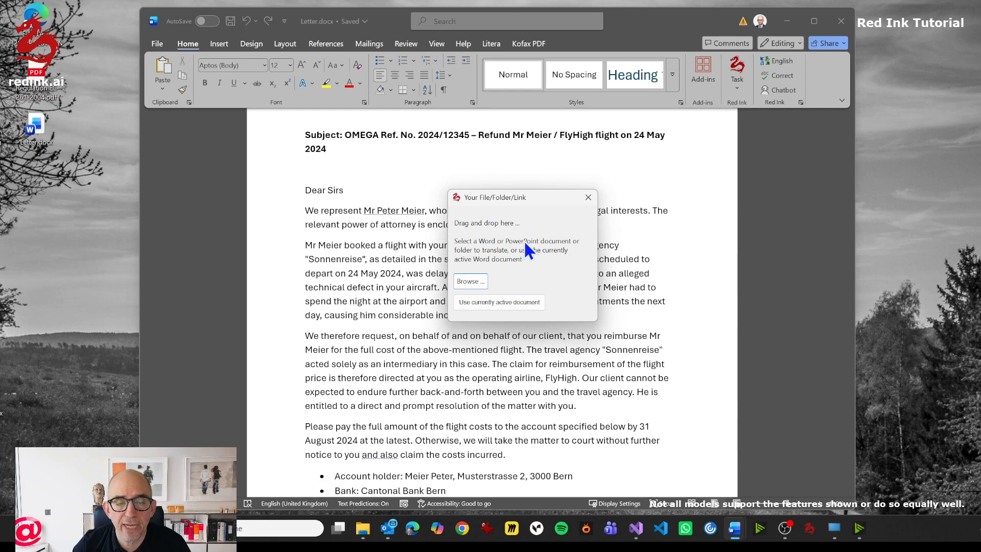
mouse_move(36, 128)
mouse_down()
mouse_move(316, 183)
mouse_move(526, 258)
mouse_move(521, 250)
mouse_up()
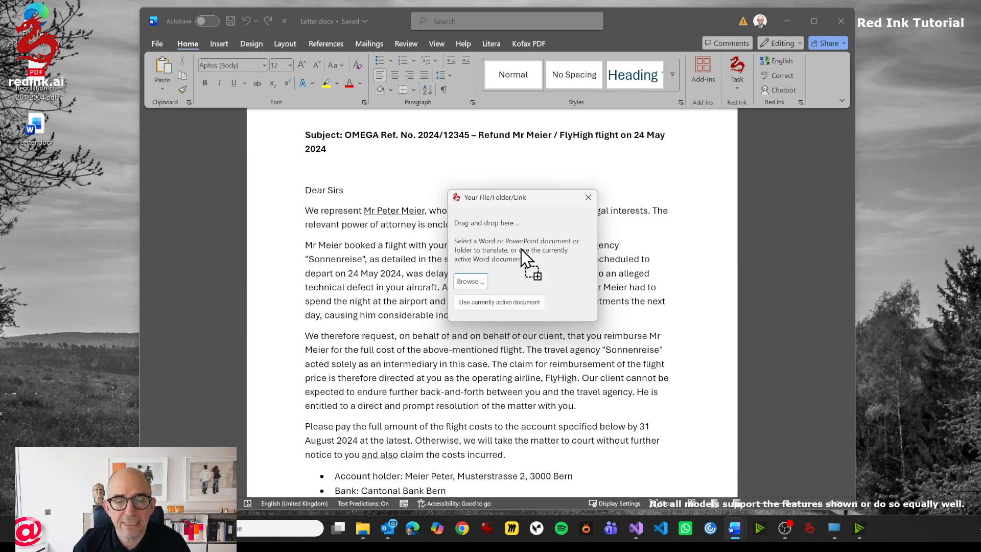
drag(522, 250, 521, 250)
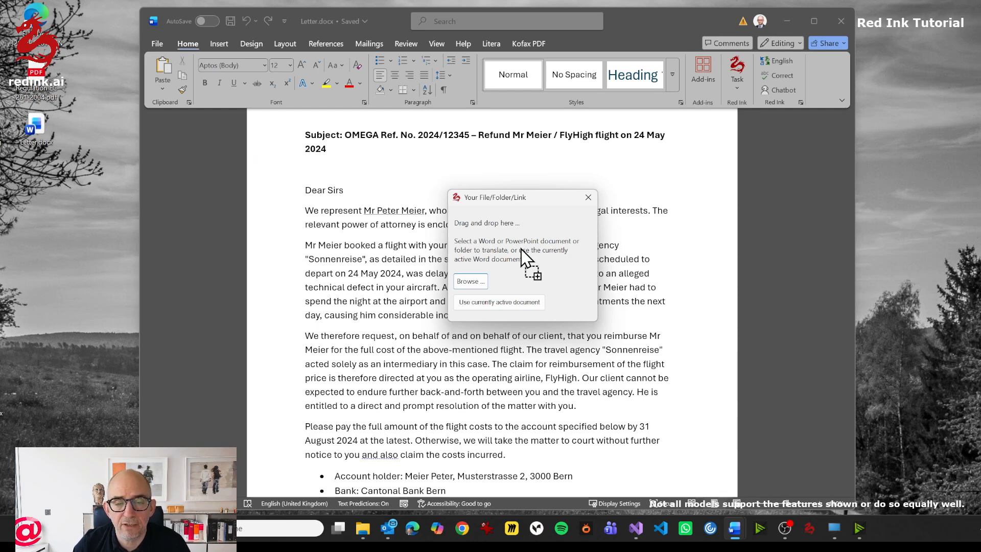
drag(521, 250, 35, 124)
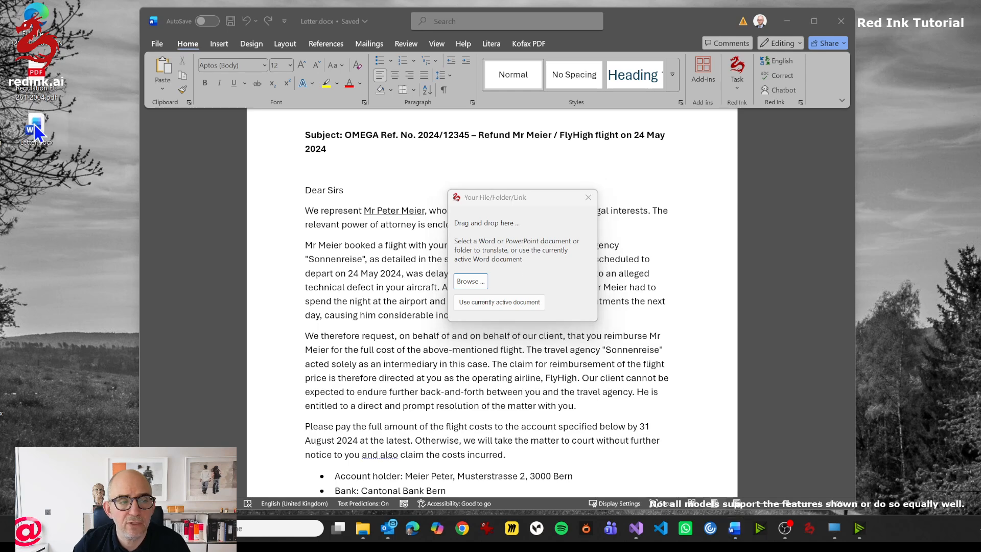
click(527, 305)
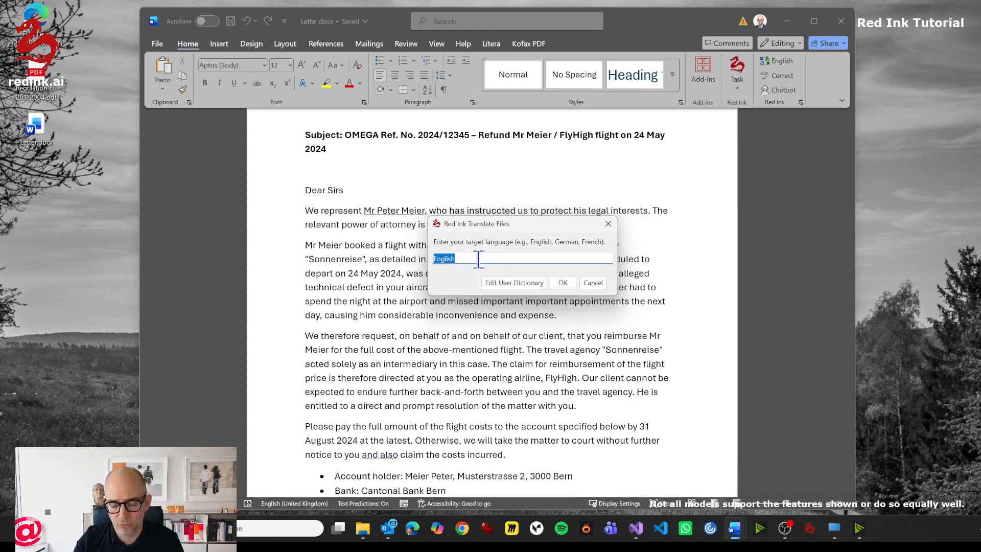
text(German)
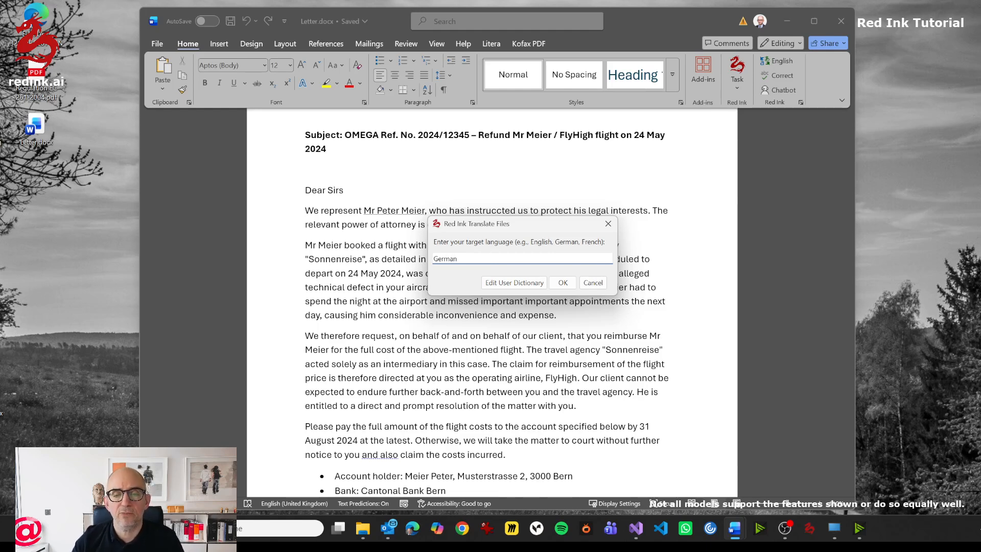
click(567, 284)
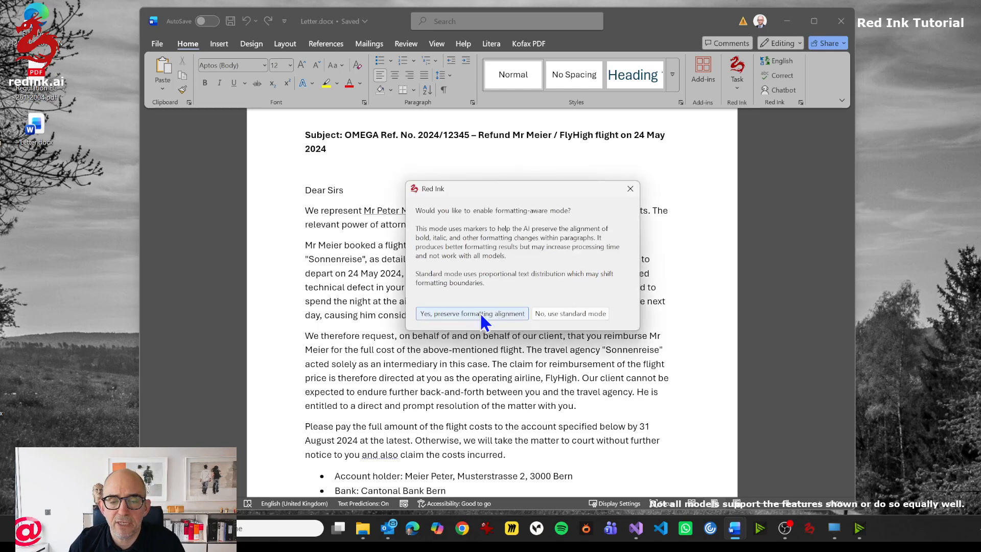
click(479, 313)
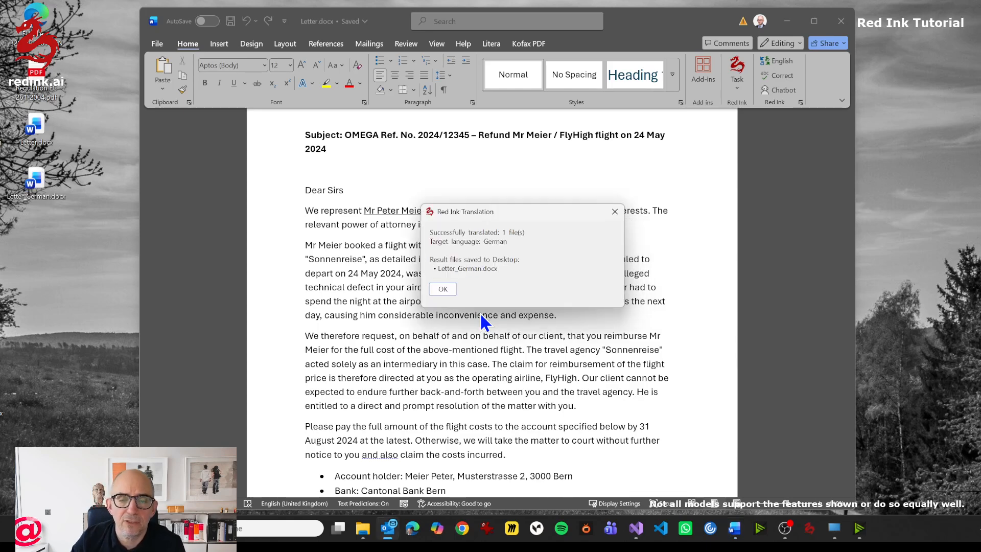
click(442, 289)
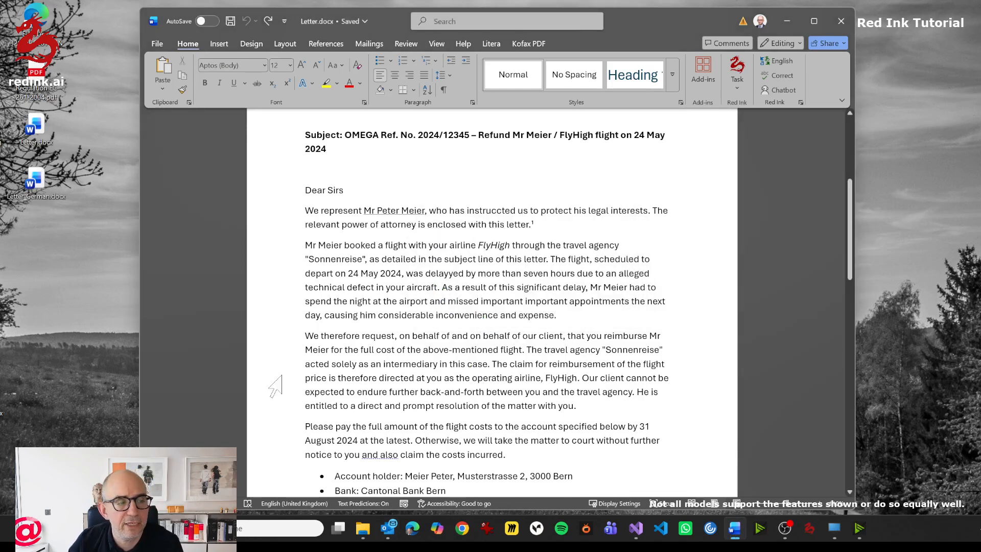
- Open Letter_German.docx from the desktop, review the translated text and its formatting, and close the document
double_click(39, 182)
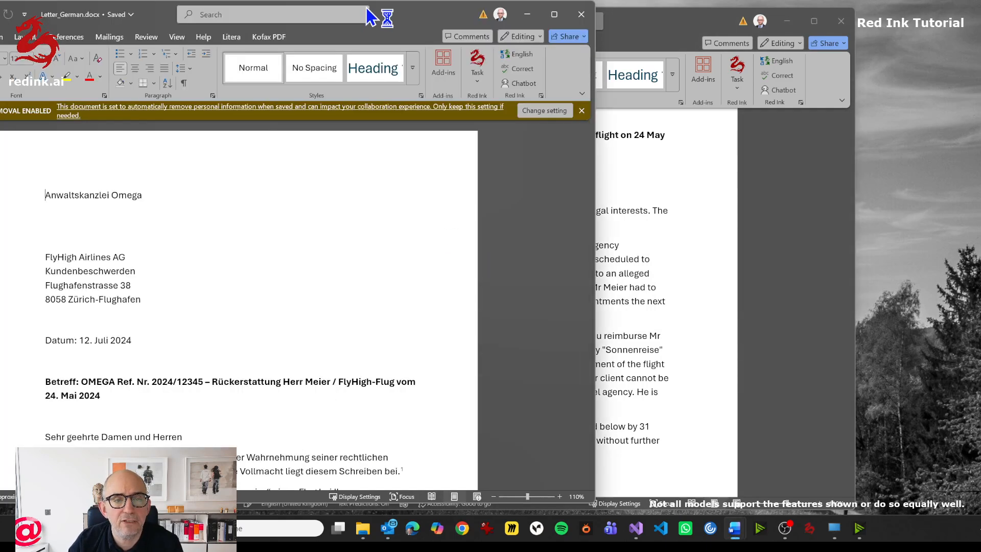
drag(401, 14, 700, 27)
scroll(545, 359, down, 12)
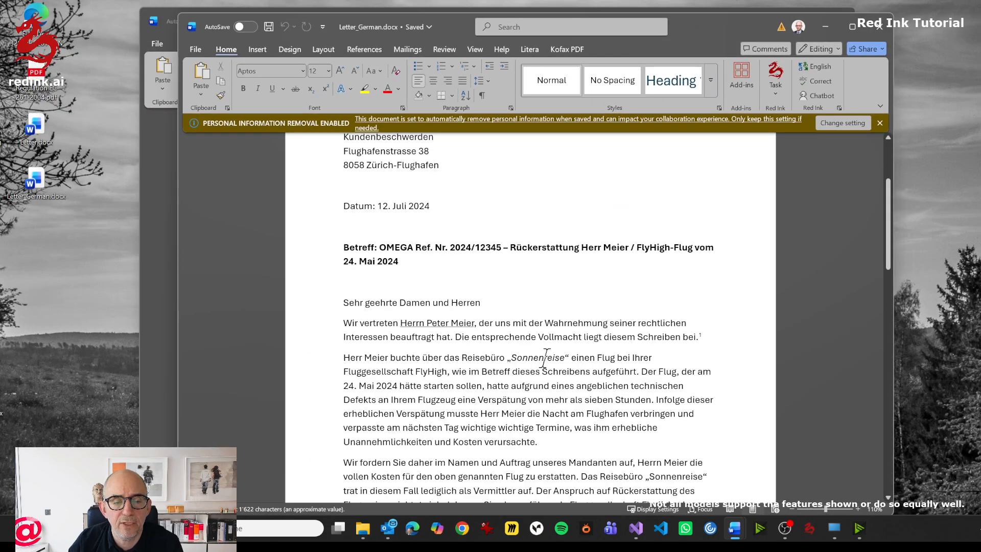
scroll(544, 359, up, 12)
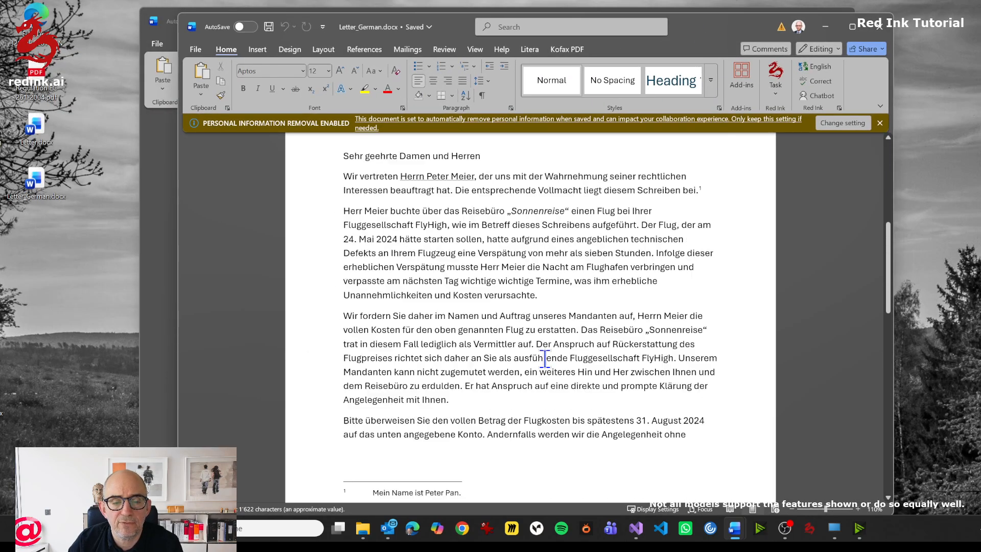
scroll(545, 358, down, 10)
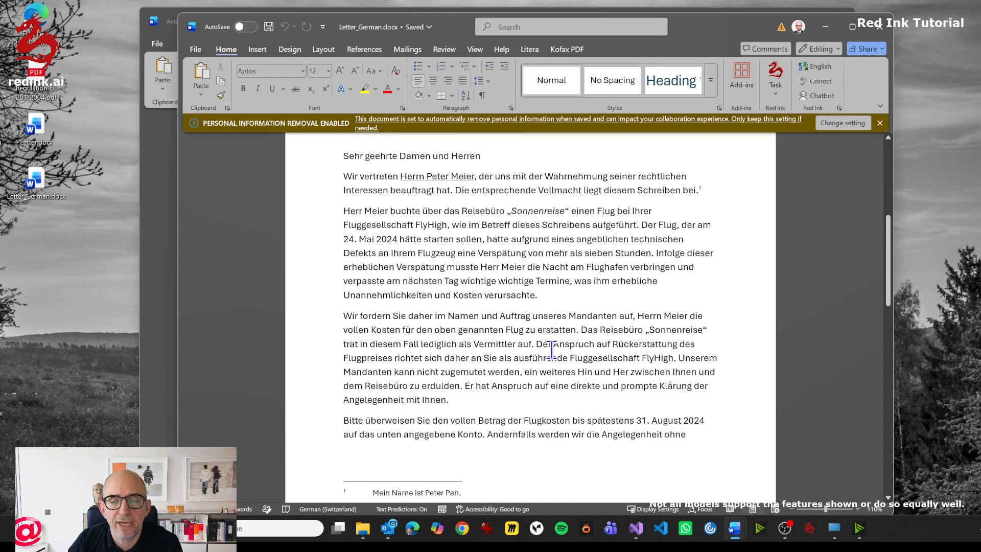
scroll(686, 294, up, 3)
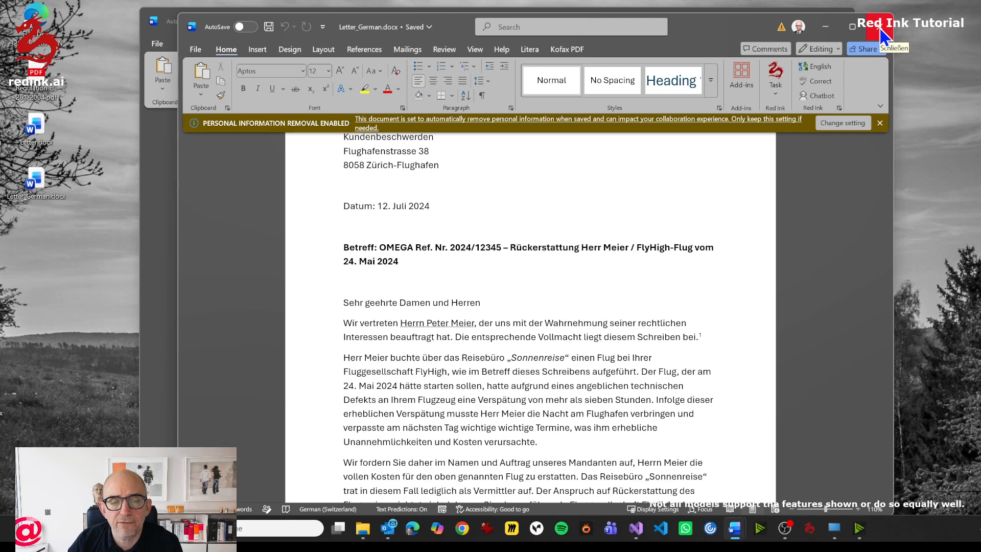
click(880, 29)
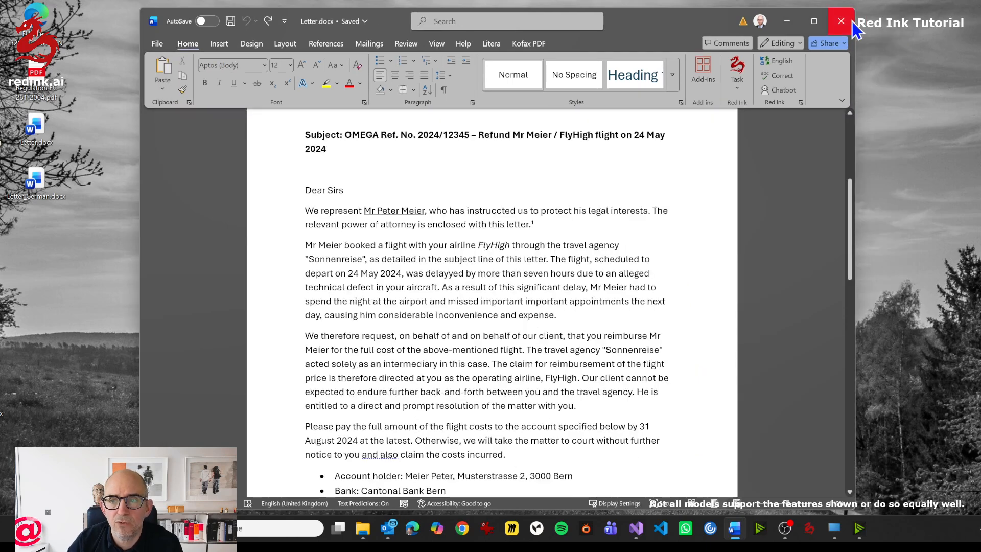
click(575, 316)
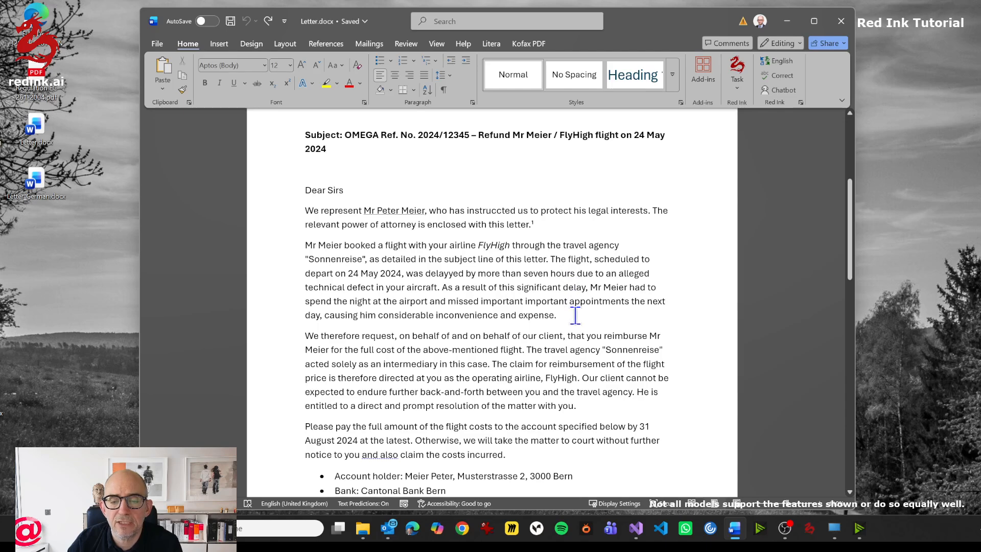
click(739, 90)
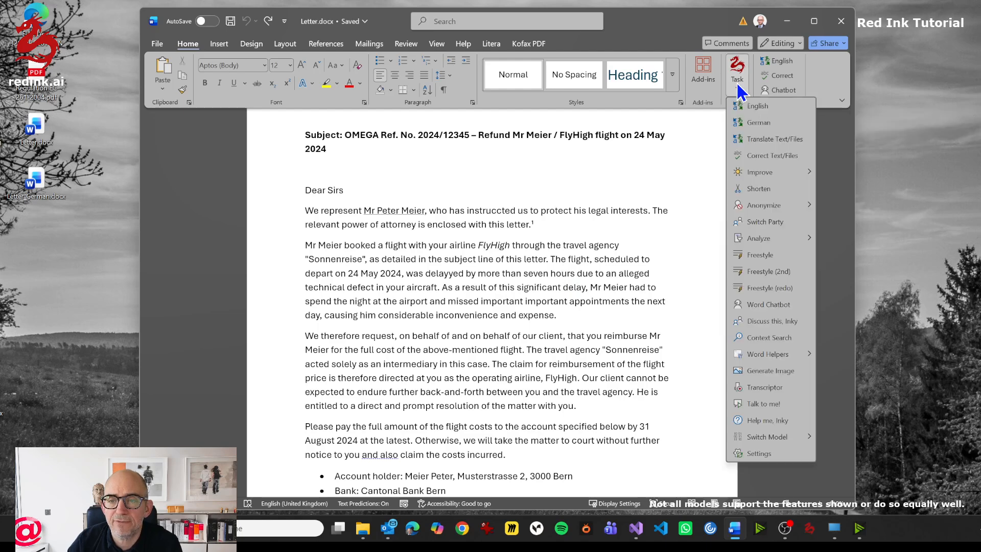
click(770, 142)
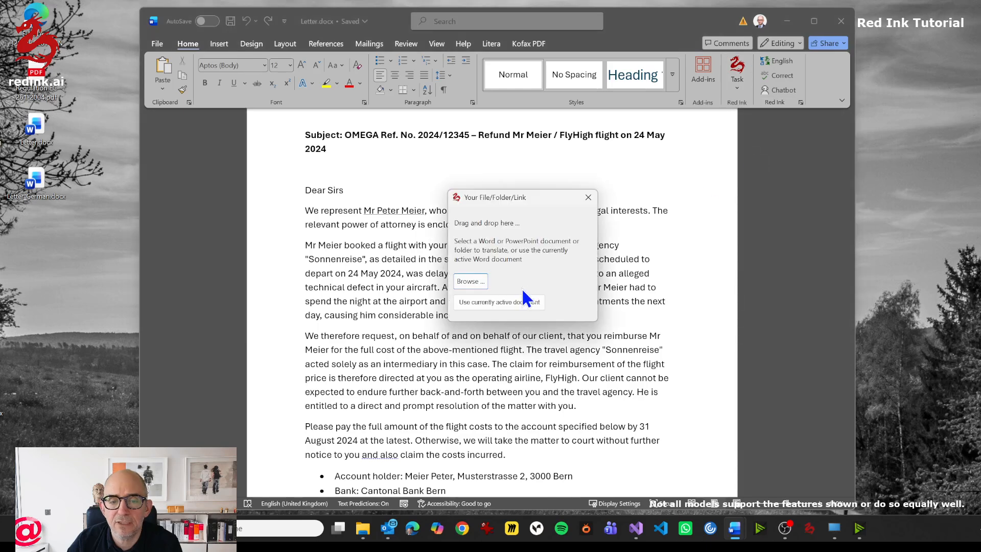
click(588, 197)
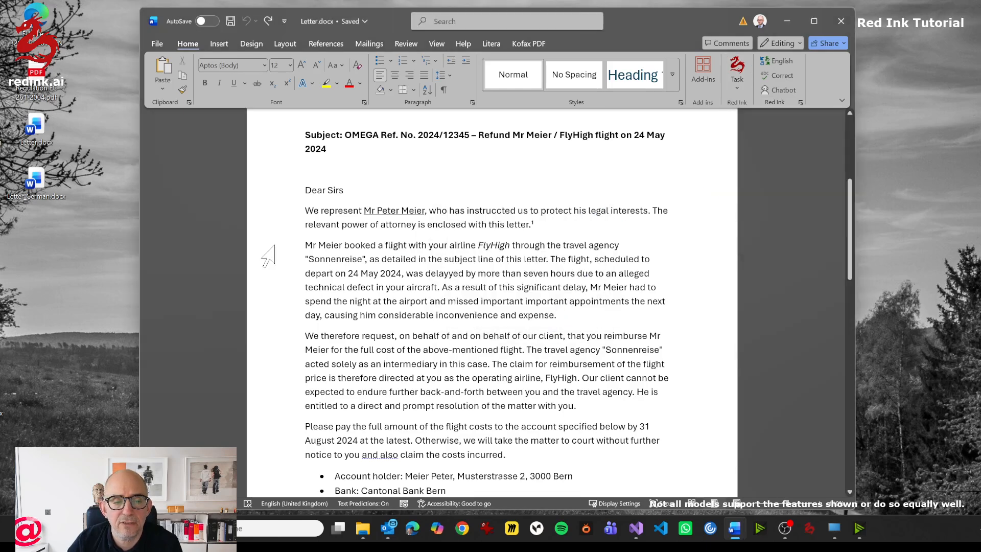
- Add a new paragraph reading "This is about personal data." after the letter's second body paragraph
click(306, 244)
drag(306, 244, 569, 314)
click(572, 317)
key(Return)
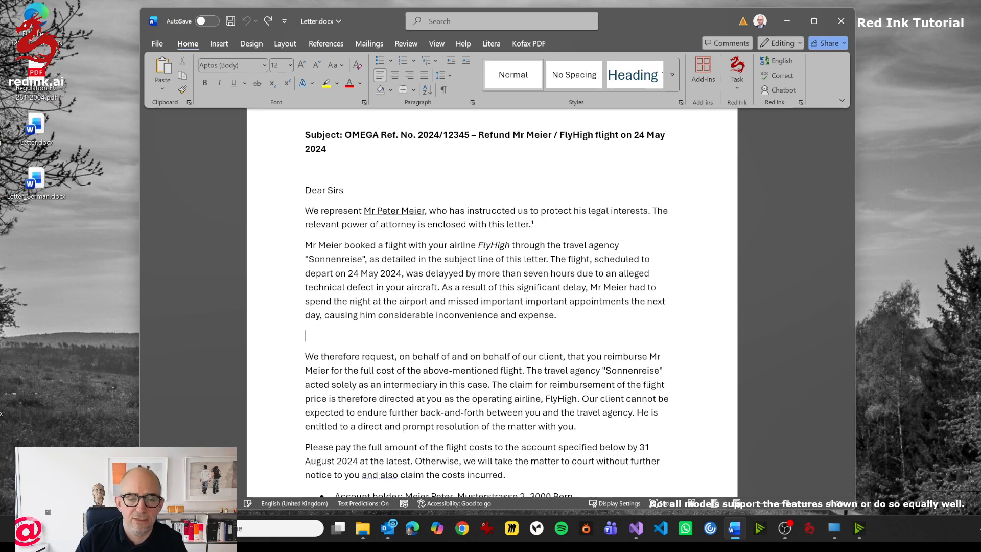
text(This )
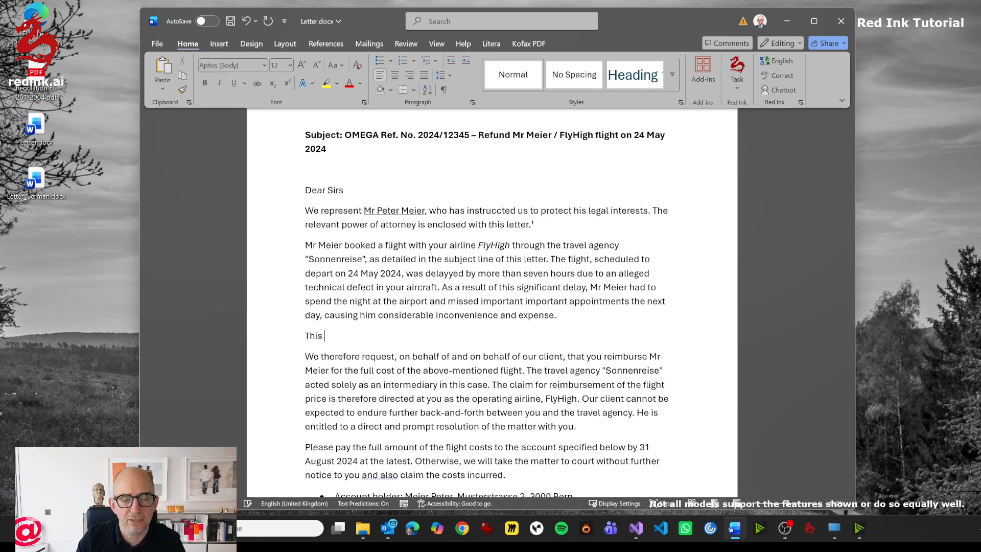
text(is about personal.)
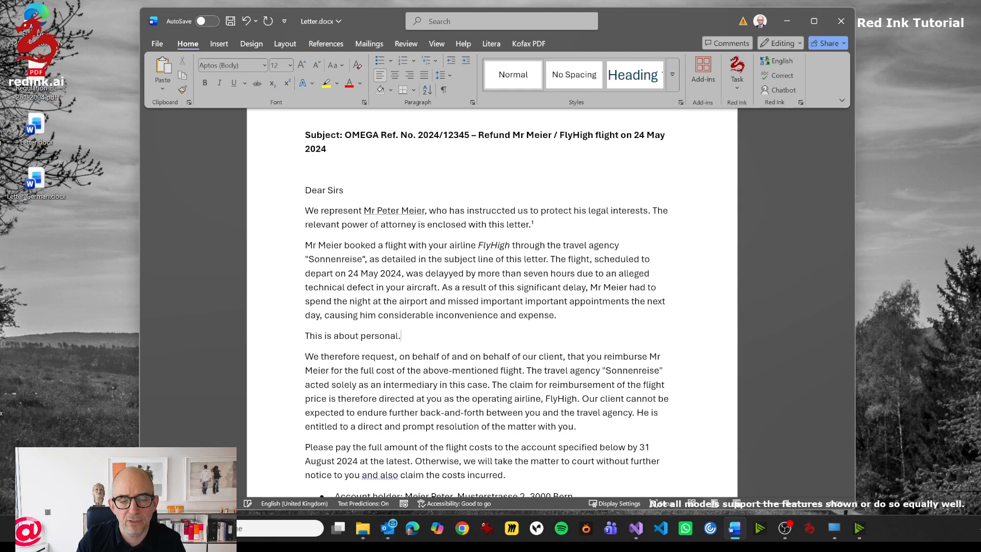
key(Left)
text(data)
- Translate the paragraph "This is about personal data." into German with Red Ink, inspect the translated term, and undo the translation
key(shift+Home)
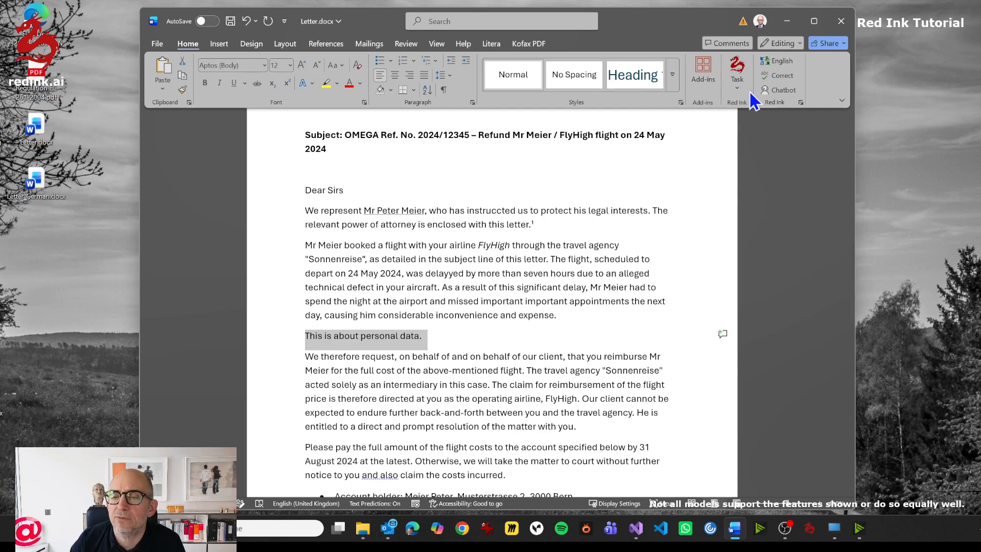
click(736, 82)
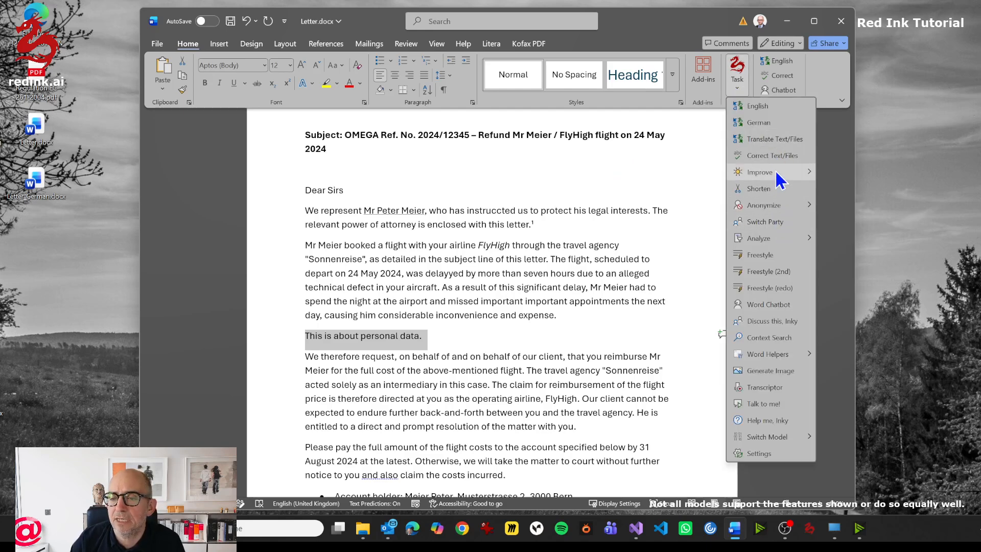
click(761, 123)
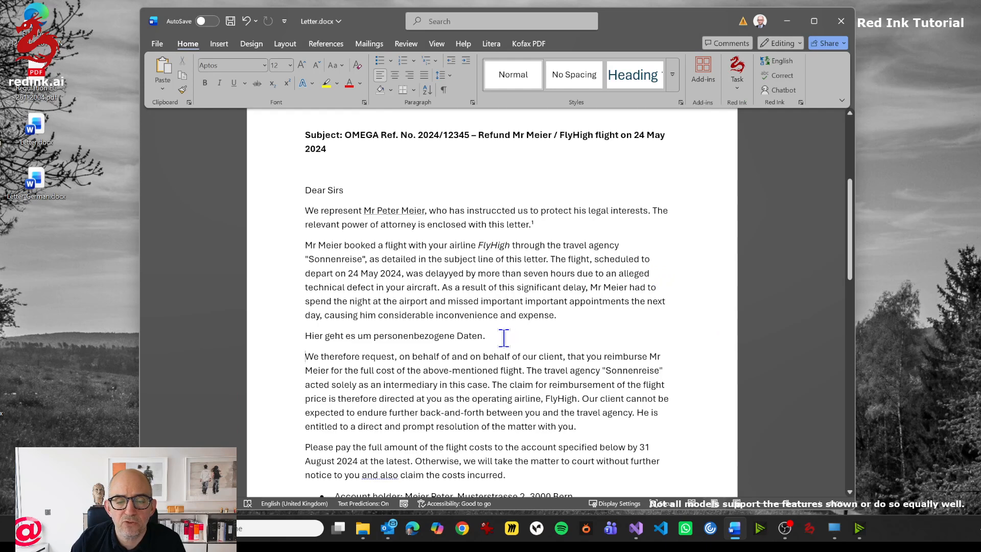
drag(417, 336, 278, 342)
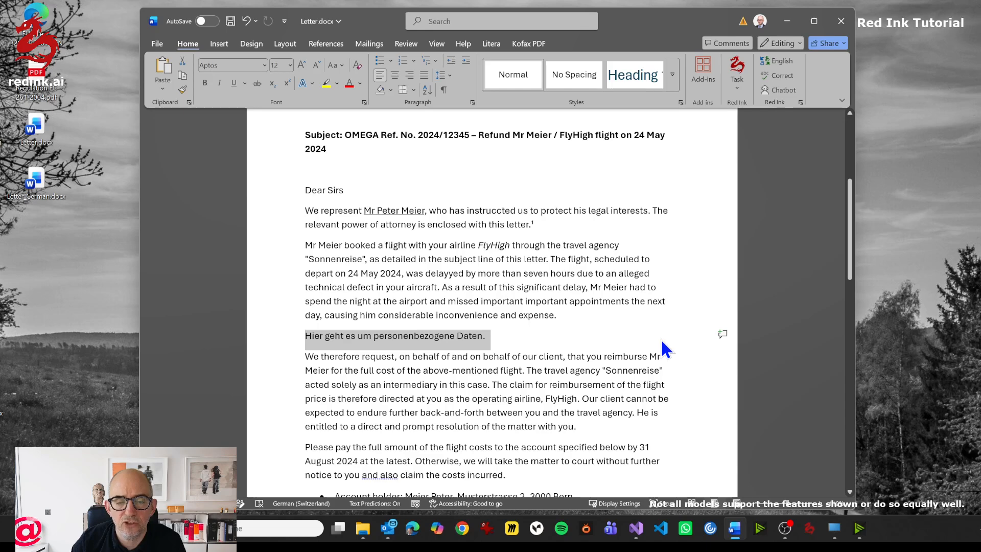
click(381, 336)
drag(453, 336, 454, 336)
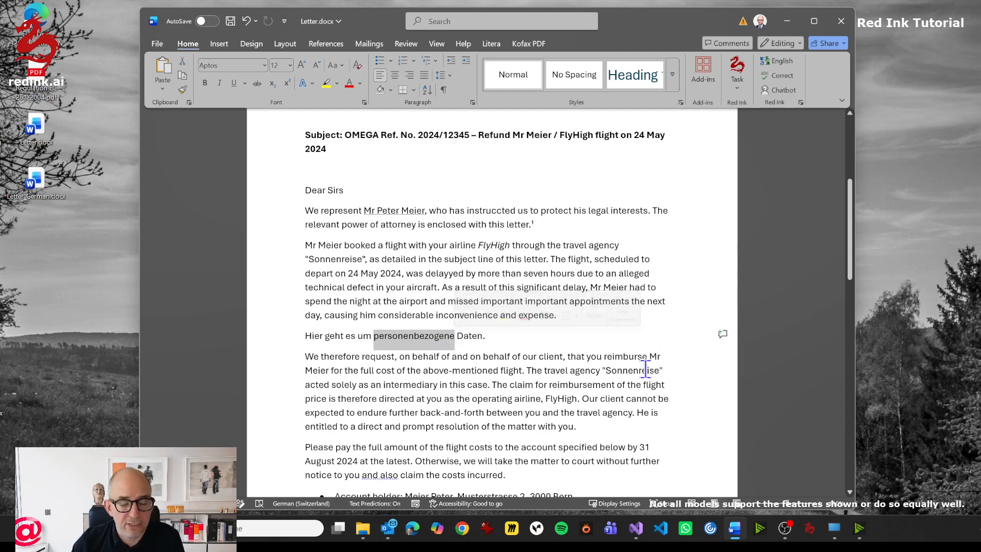
key(ctrl+z)
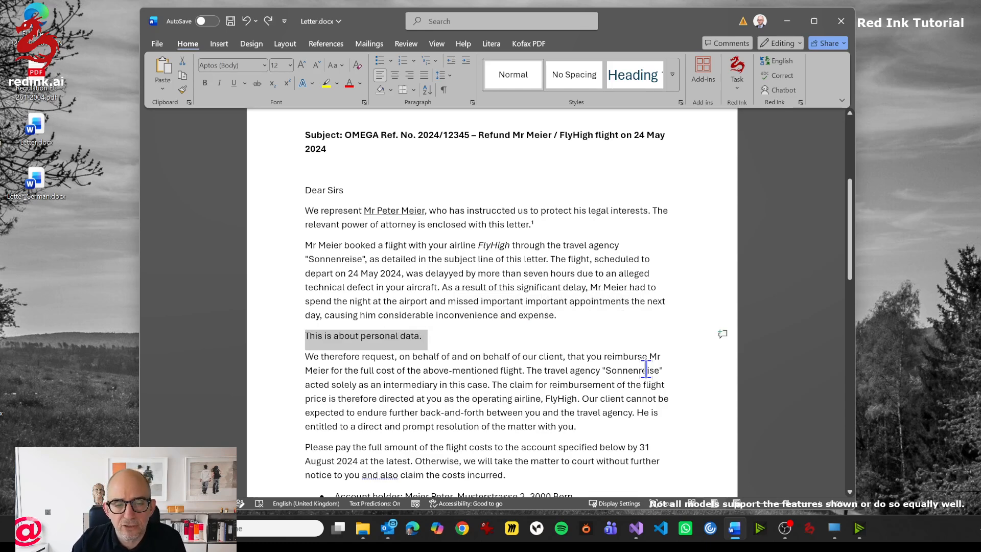
- Open Red Ink's user dictionary from the text translation dialog and add the entry "personal data" -> "Personendaten"
click(739, 82)
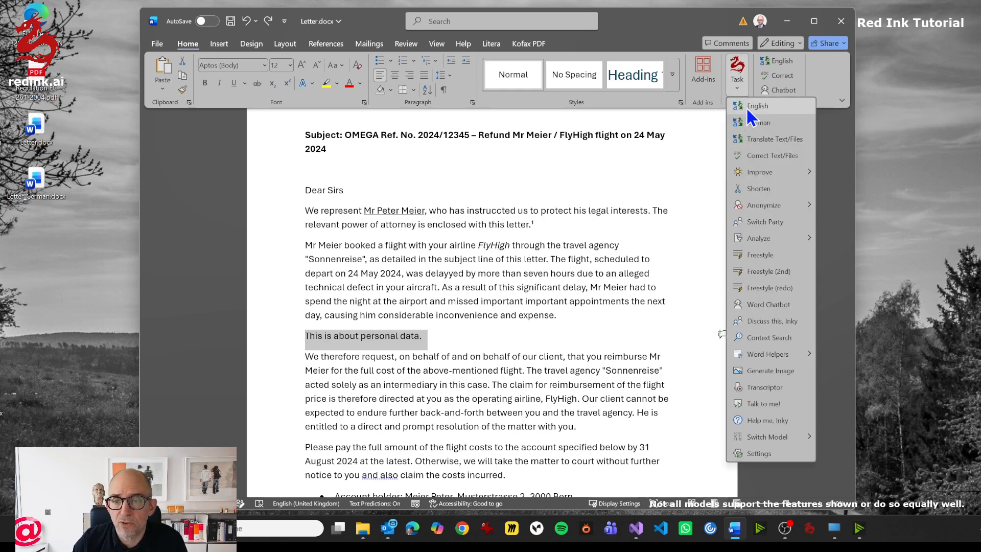
click(775, 139)
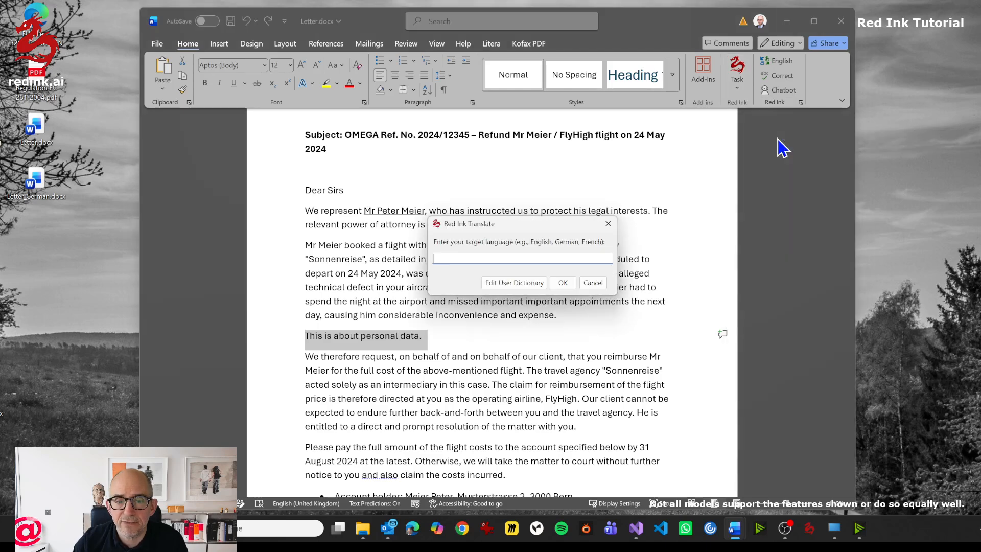
click(513, 283)
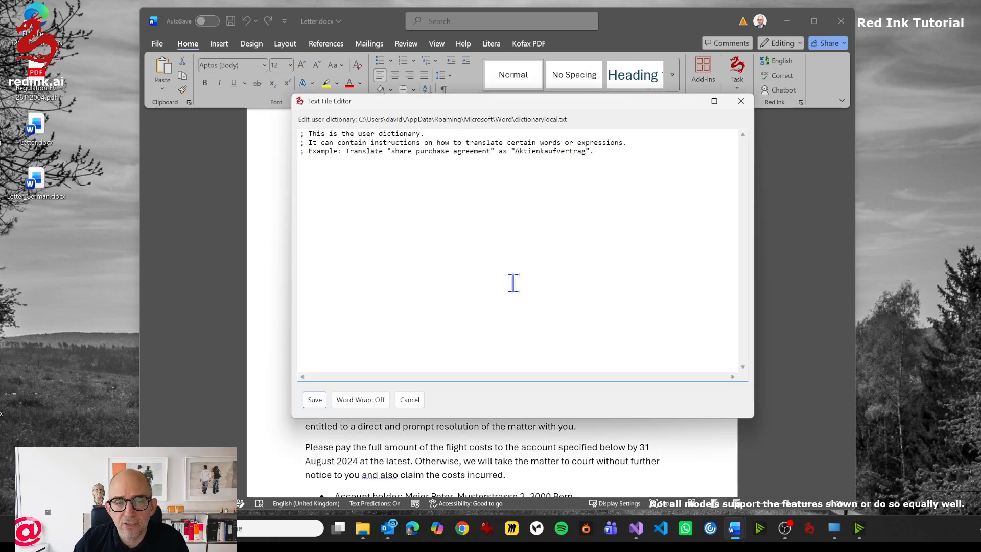
click(388, 190)
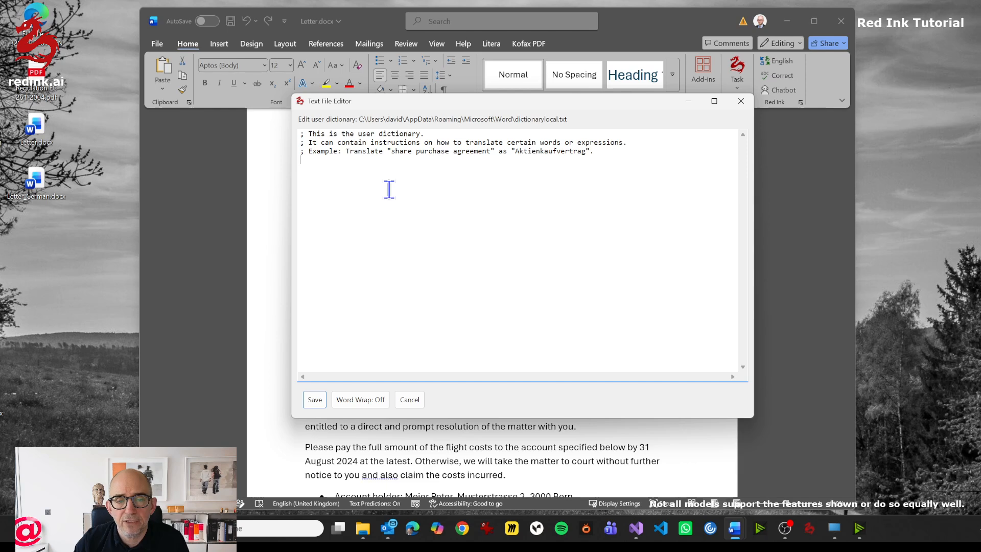
key(Return)
key(Return)
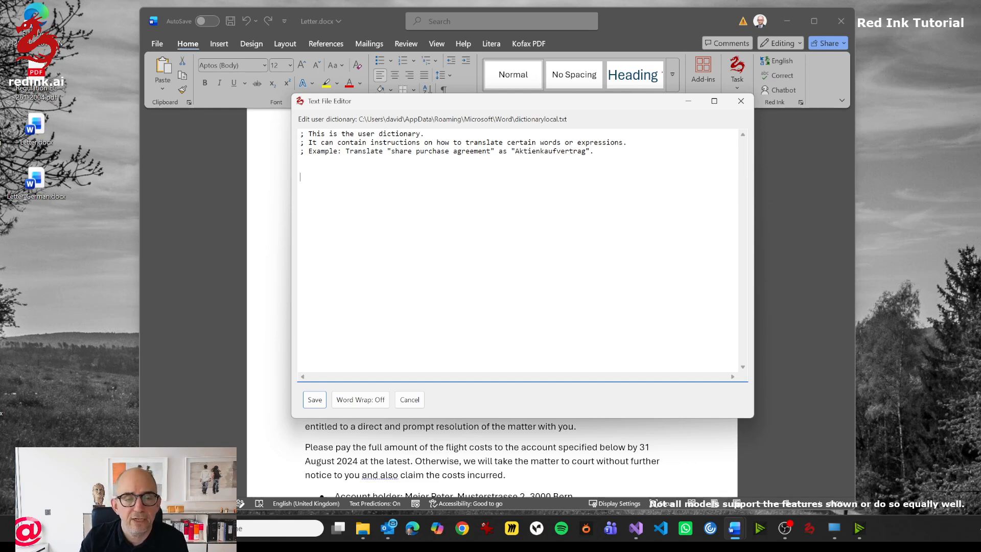
text("persona)
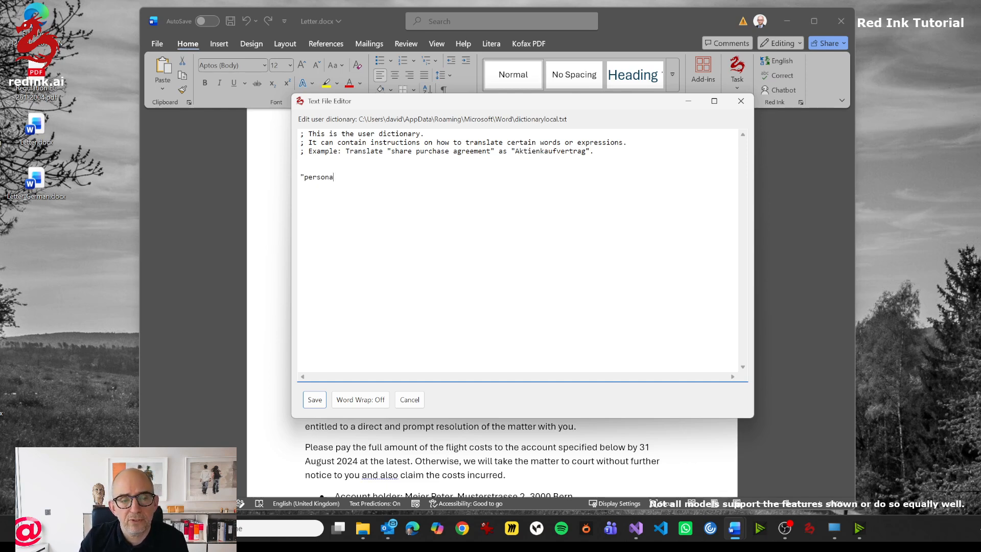
text(l data" ->)
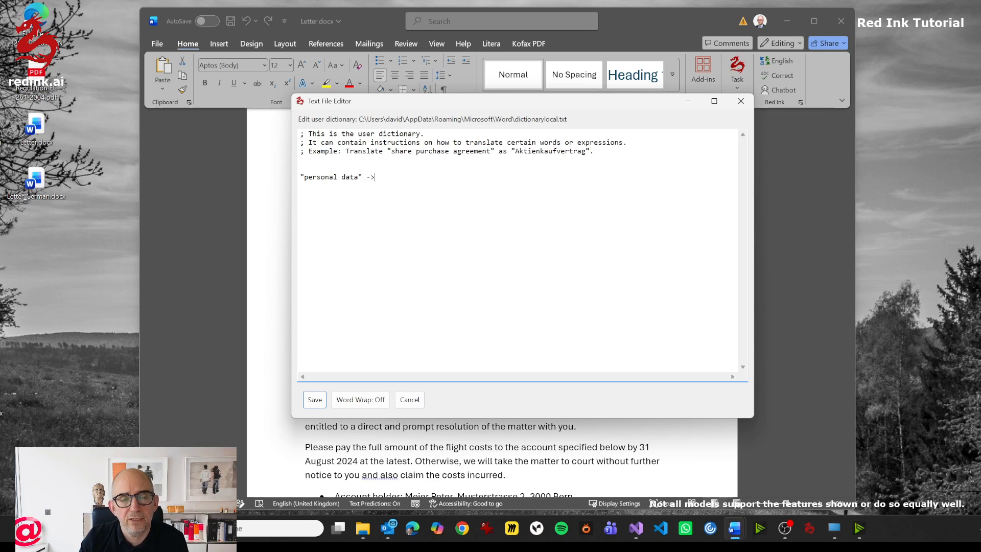
text( "Personendaten")
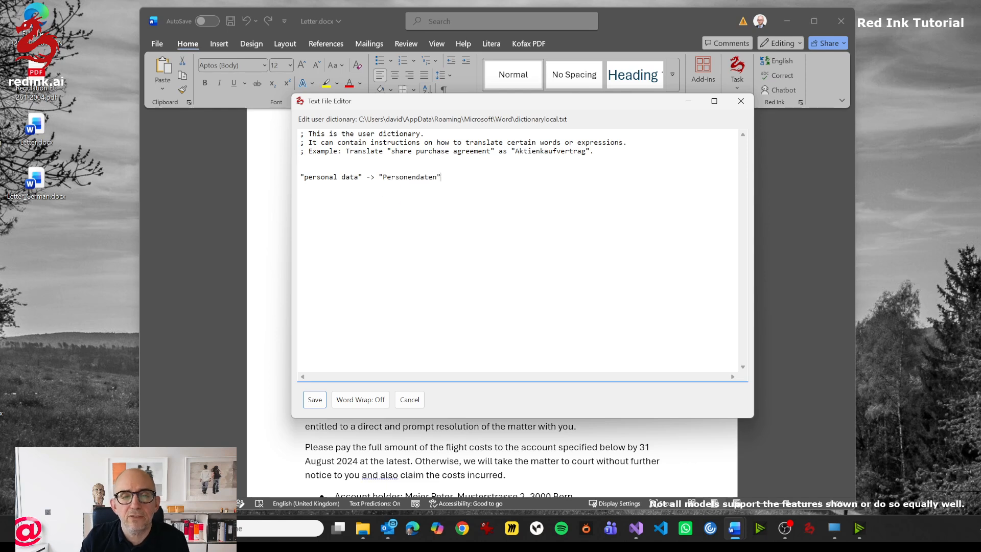
- Add the line "From English to German use:" above the "personal data" entry and save the user dictionary
key(Up)
key(Up)
key(Return)
text(For)
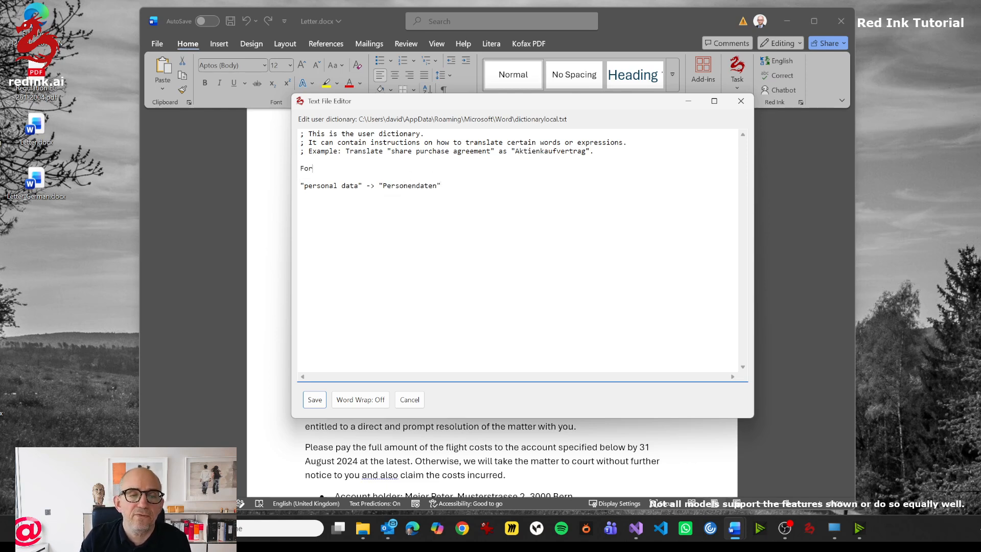
key(BackSpace)
key(BackSpace)
text(r)
key(BackSpace)
key(BackSpace)
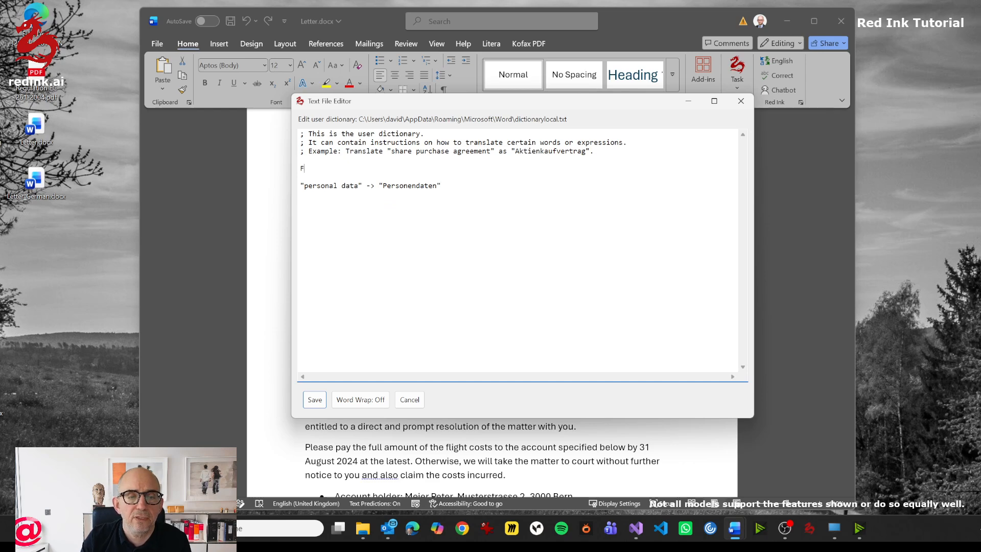
text(From Eng)
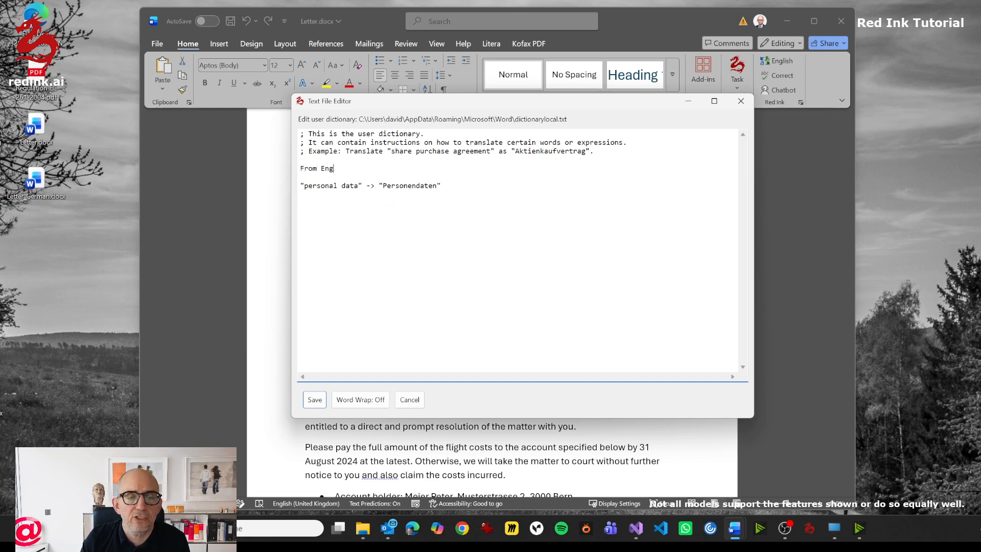
text(lish to Germa)
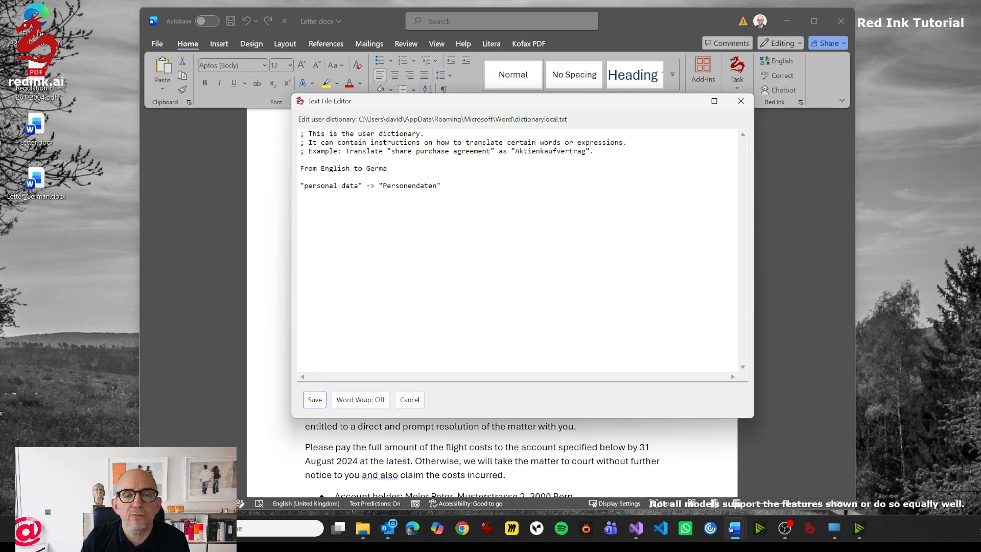
text(n use:)
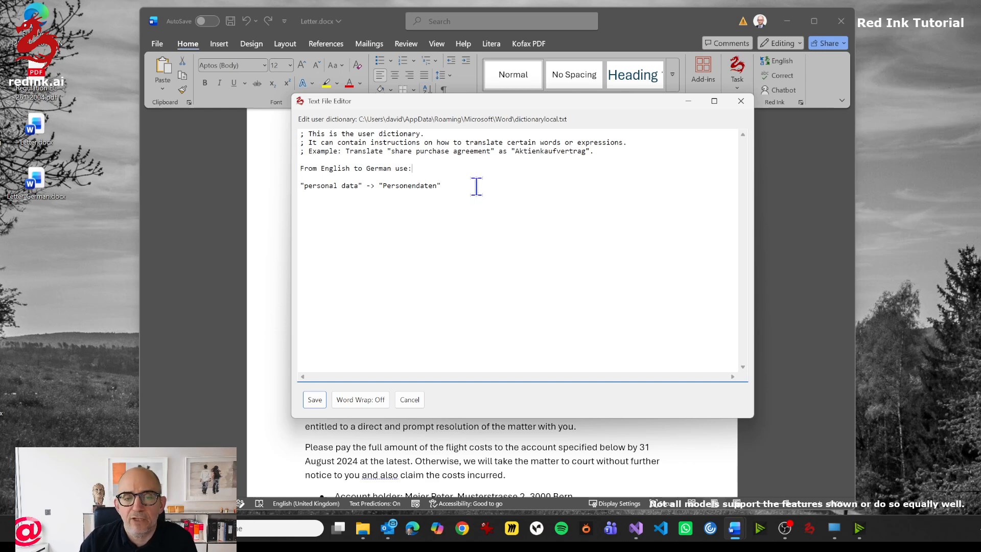
drag(476, 188, 262, 161)
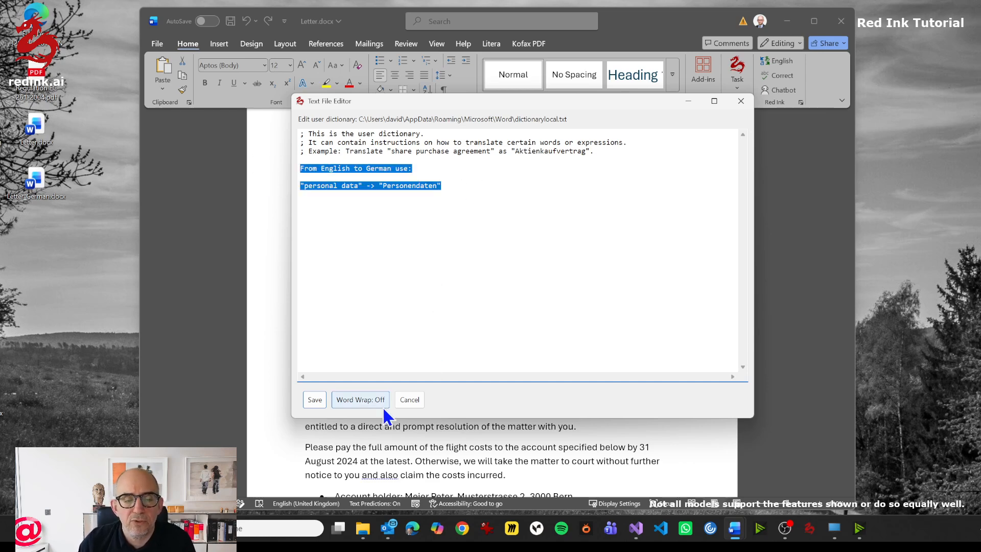
click(313, 399)
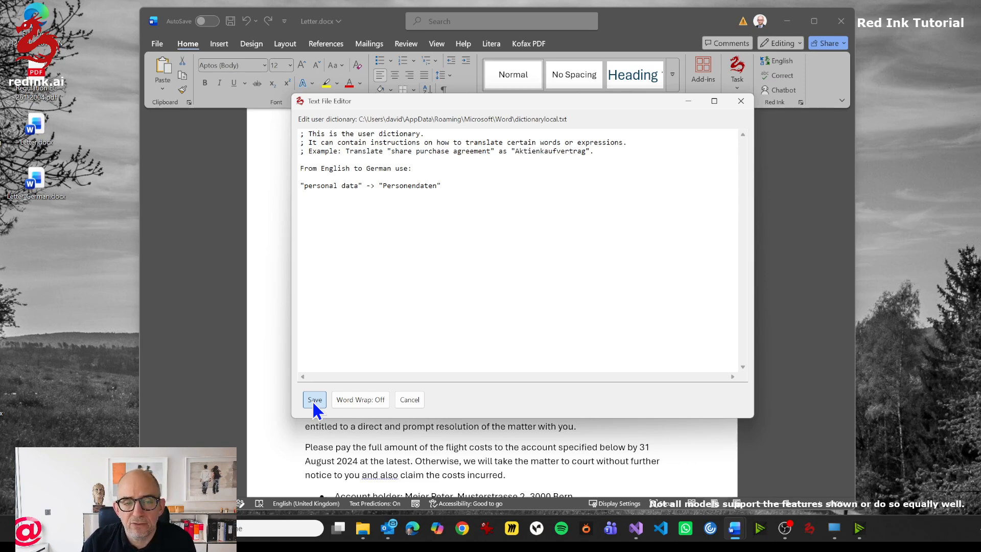
click(314, 400)
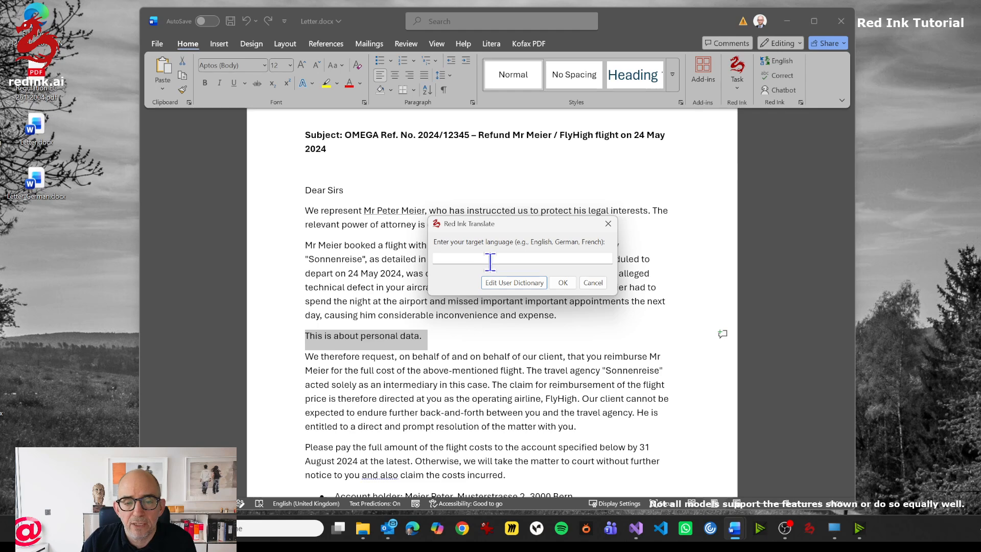
- Translate the selected paragraph about personal data with German as the target language and check the term used
click(471, 258)
text(German)
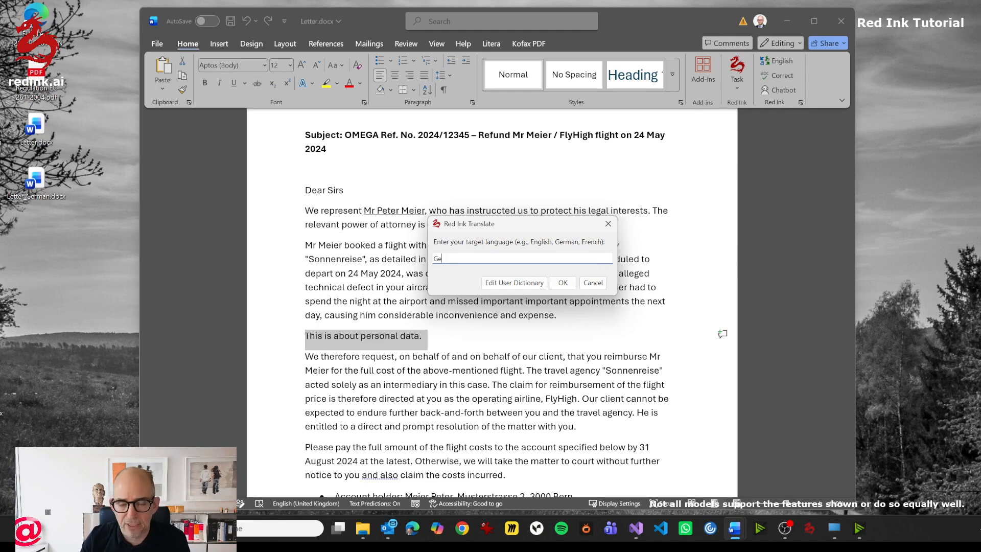
click(562, 282)
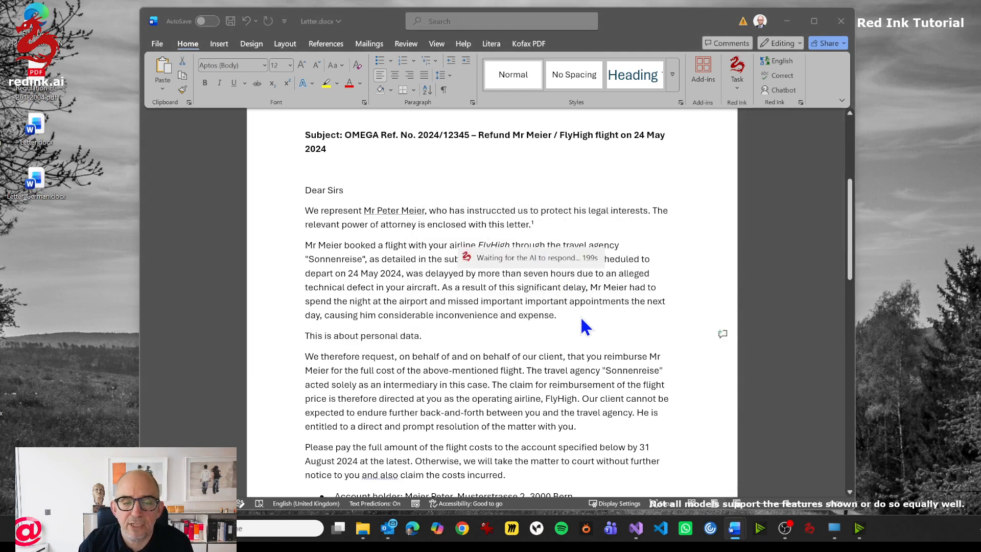
click(423, 336)
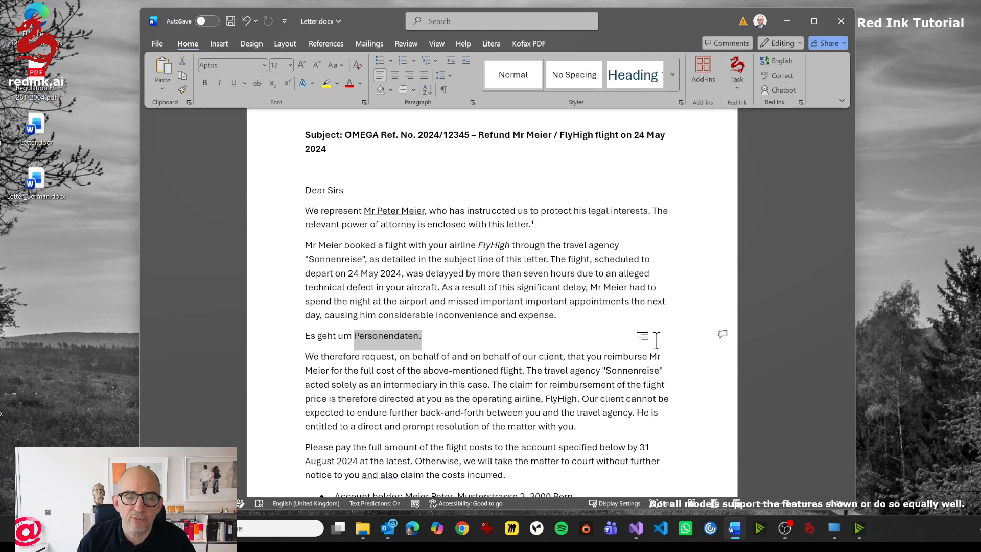
click(450, 258)
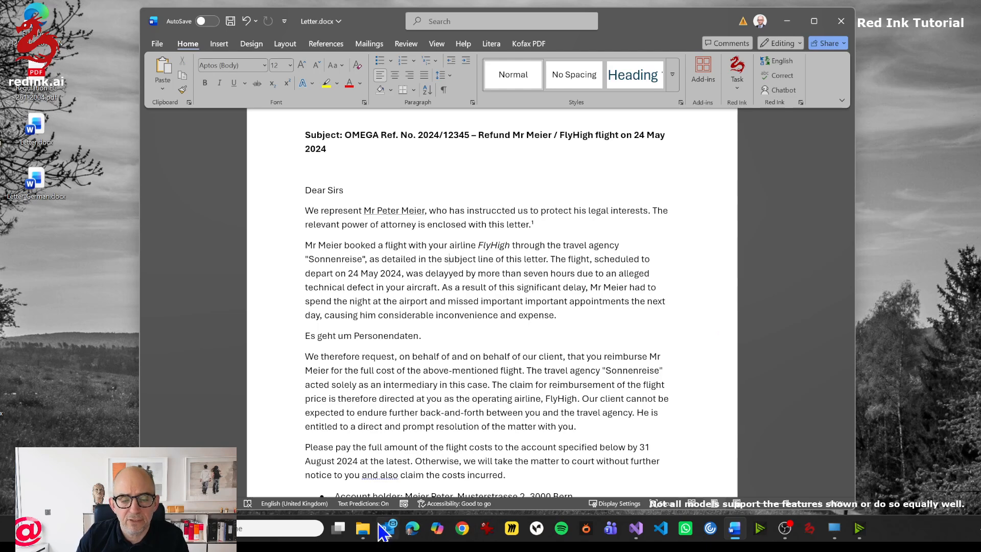
- Switch to Outlook, open Red Ink's Translate on-the-fly widget, and return to the Word letter with the widget kept open
mouse_move(390, 534)
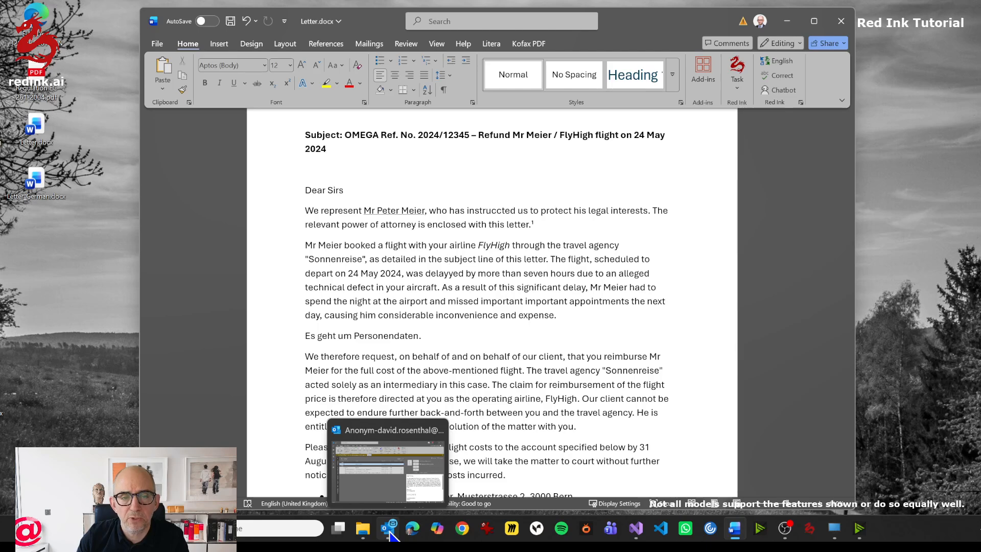
click(390, 534)
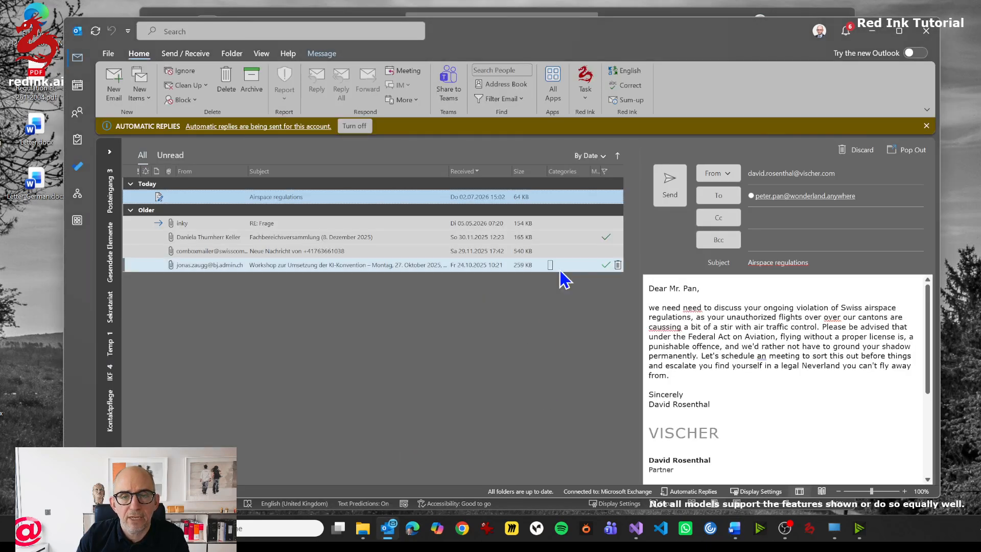
click(586, 97)
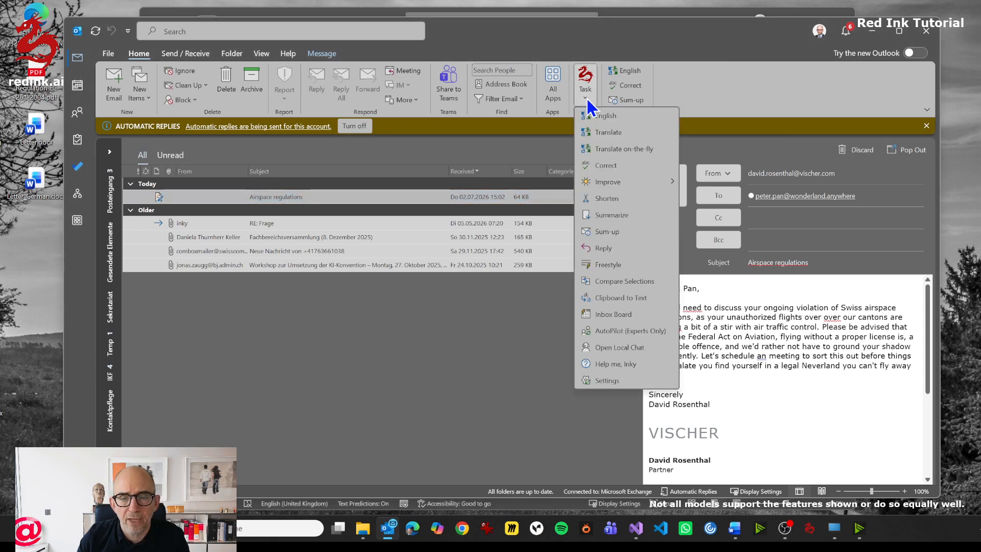
click(612, 153)
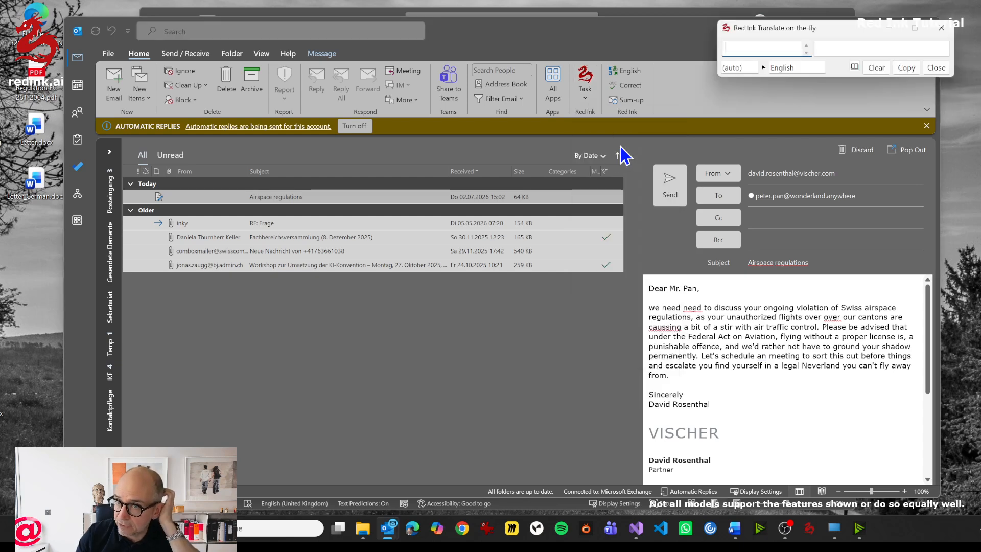
drag(655, 32, 621, 96)
click(841, 97)
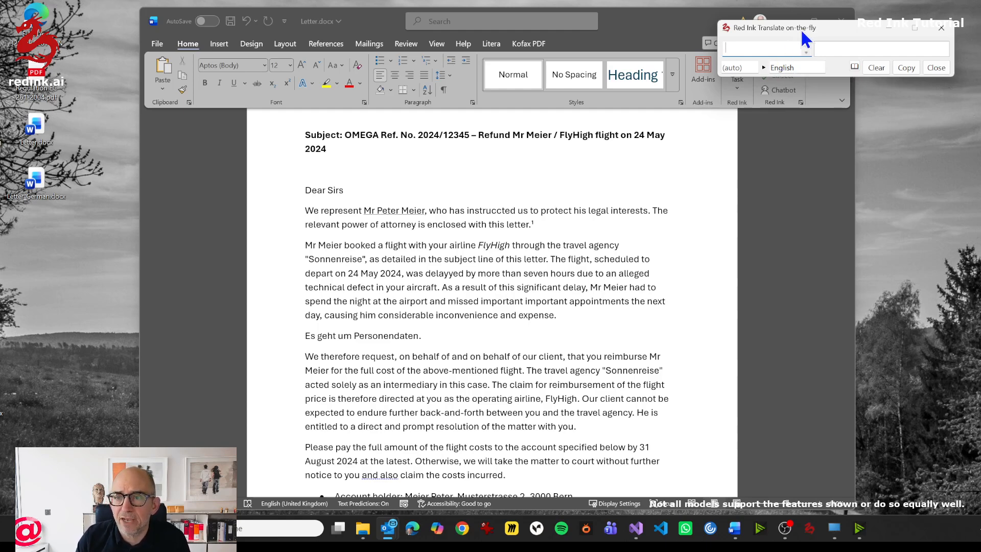
- Translate "Bank" into English in the on-the-fly widget and enlarge the widget to show the full list of meanings
drag(805, 28, 806, 20)
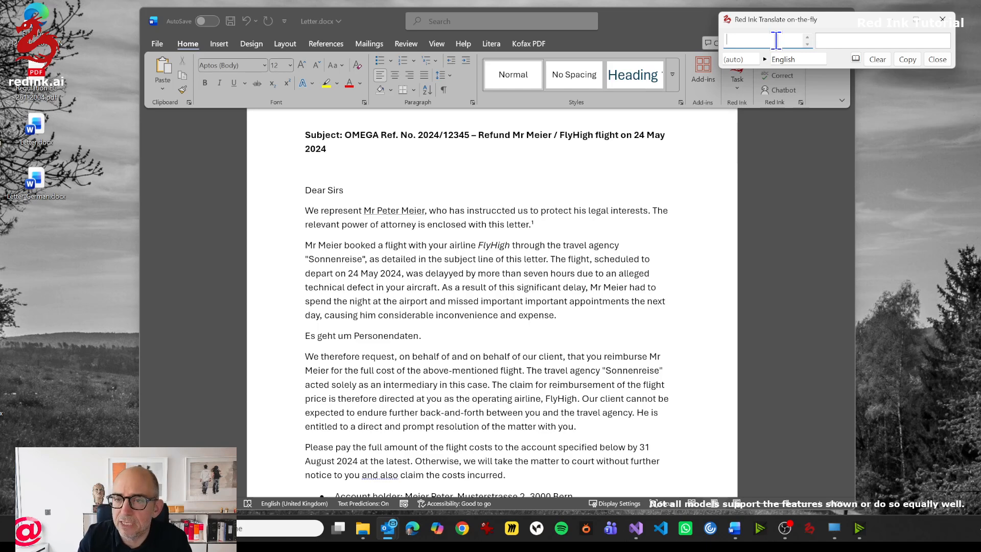
text(Bank)
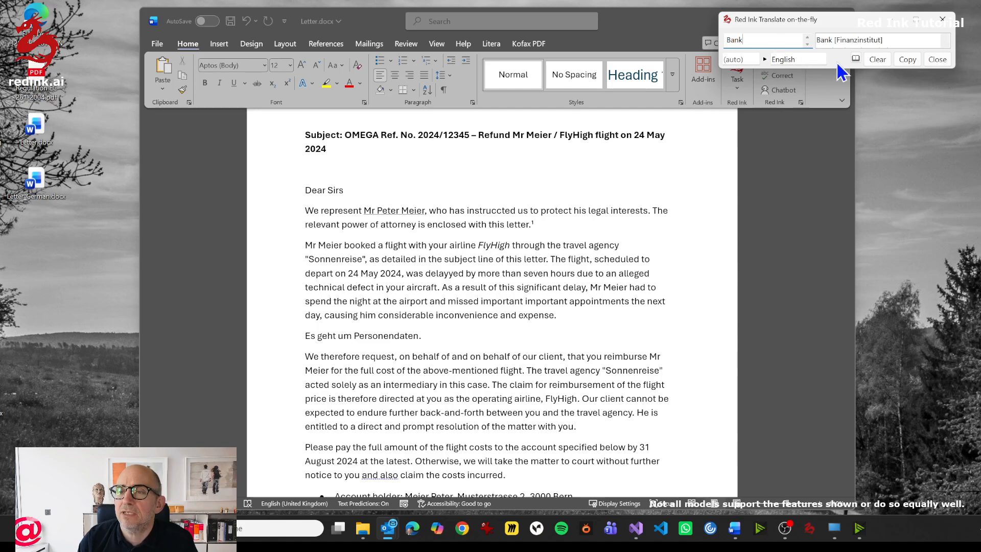
drag(835, 68, 854, 258)
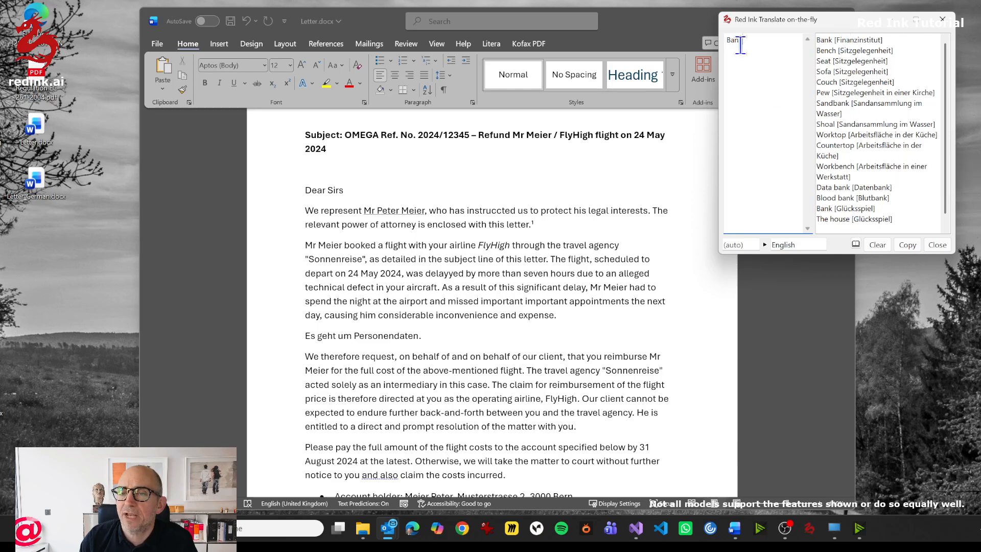
double_click(781, 245)
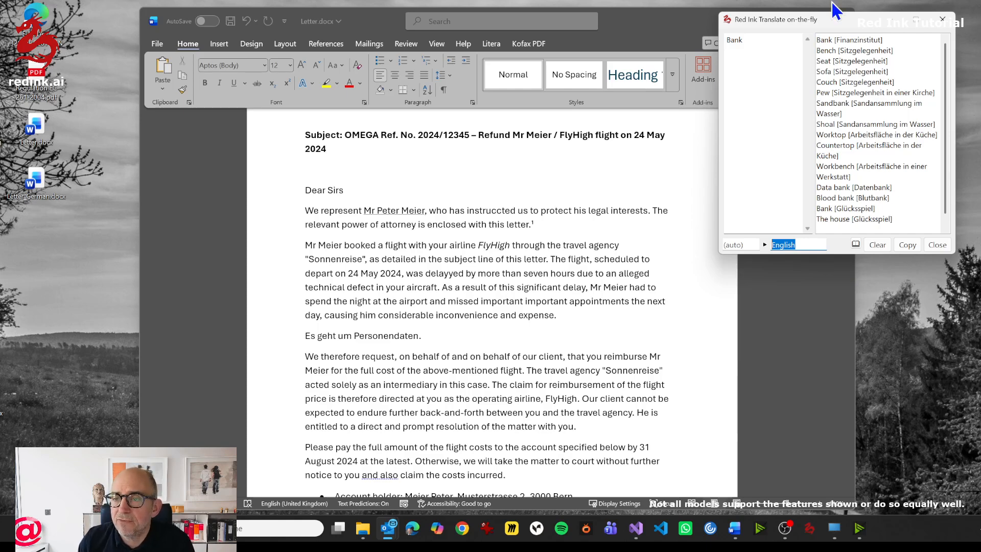
- Copy "Sofa" from the on-the-fly translation list, paste it after "Es geht um Personendaten." in the letter, and select the pasted word
click(827, 71)
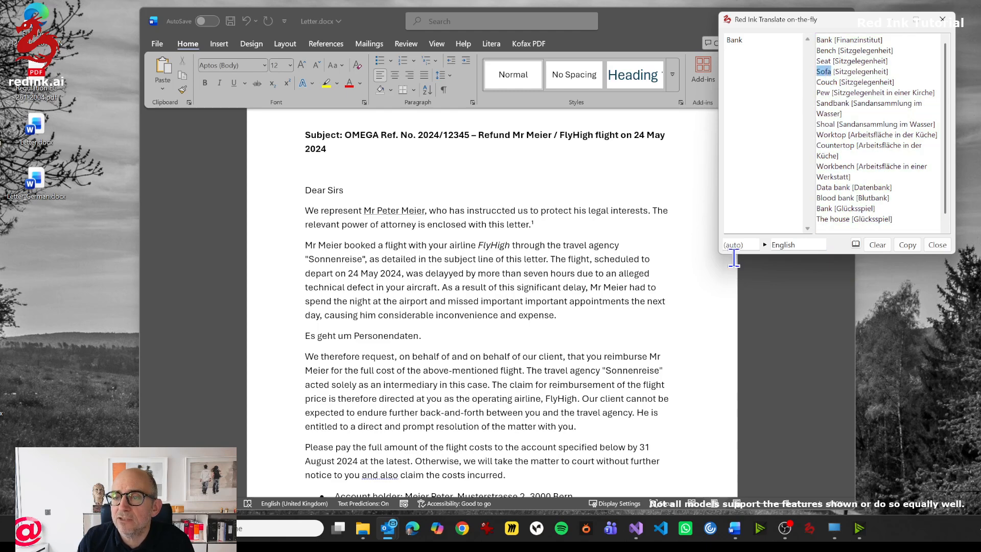
click(498, 337)
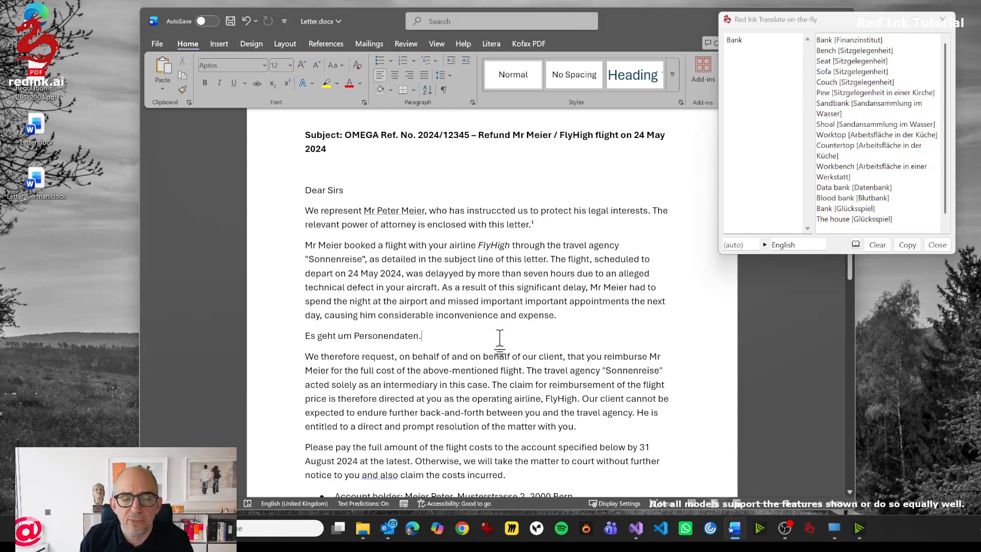
key(ctrl+v)
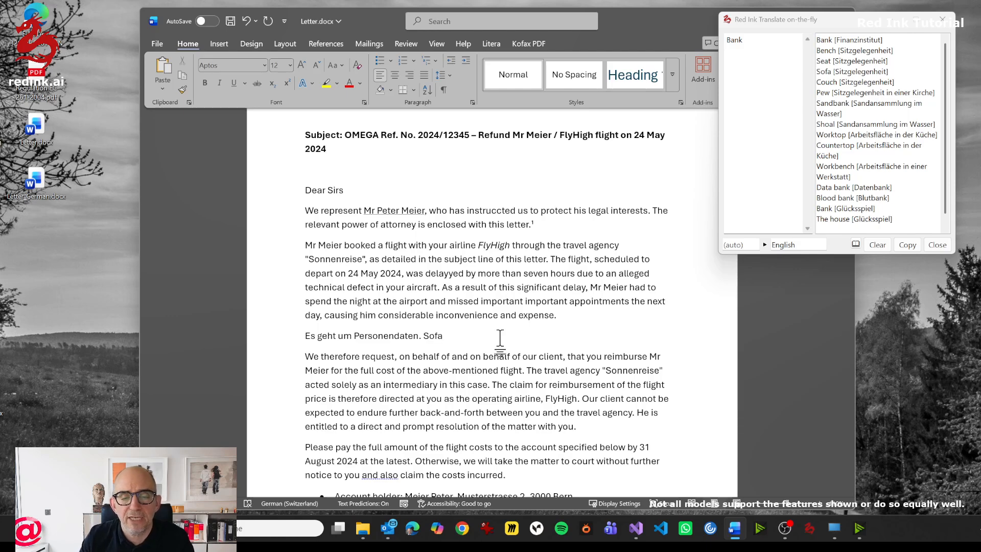
key(ctrl+shift+Left)
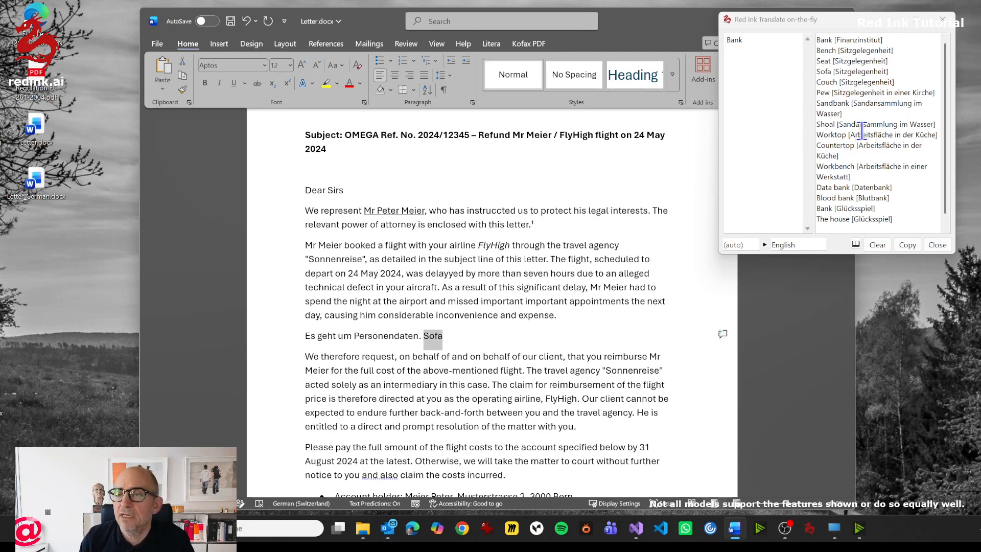
- Translate "Sofa" from the result list back into the source language, review the alternatives, and collapse the back-translation pane
double_click(823, 71)
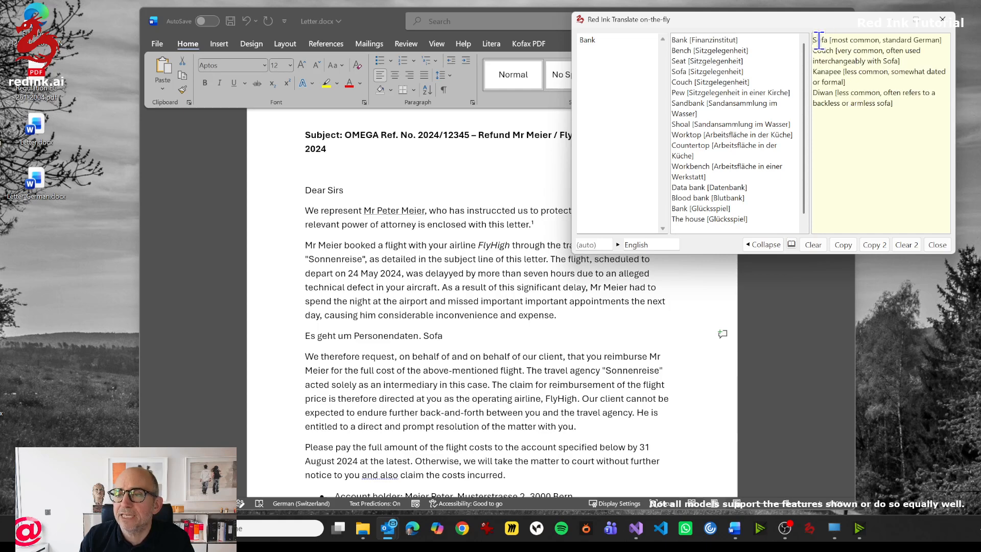
drag(817, 40, 891, 74)
drag(899, 110, 911, 103)
click(900, 118)
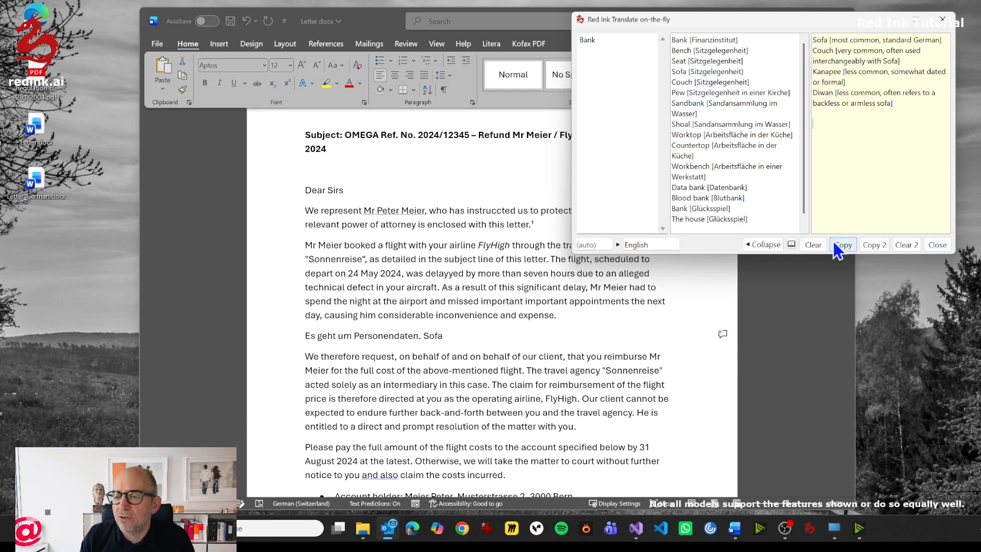
click(765, 244)
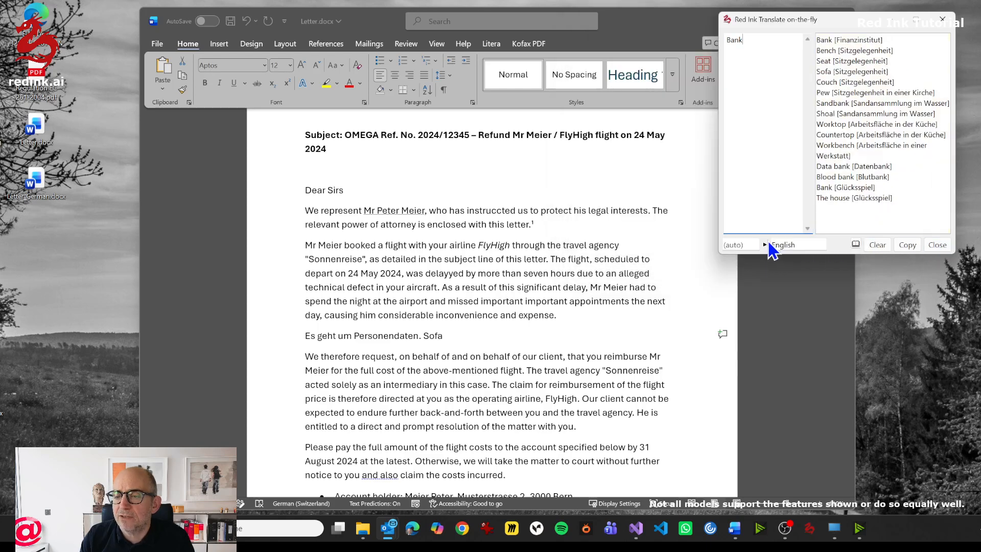
- Set the widget's target language to "Legal English" and translate "Eingabe" in place of "Bank"
click(800, 244)
text(Le)
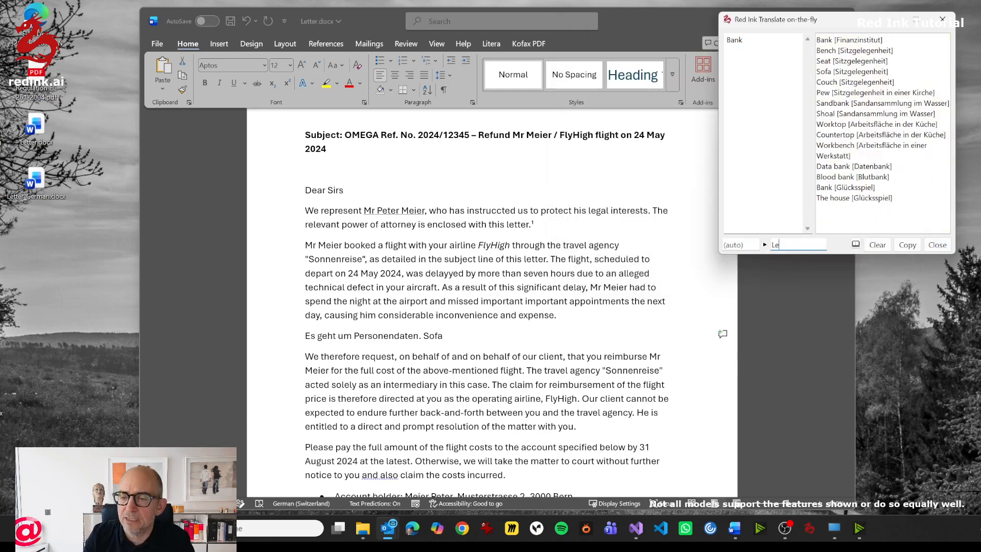
text(gal English)
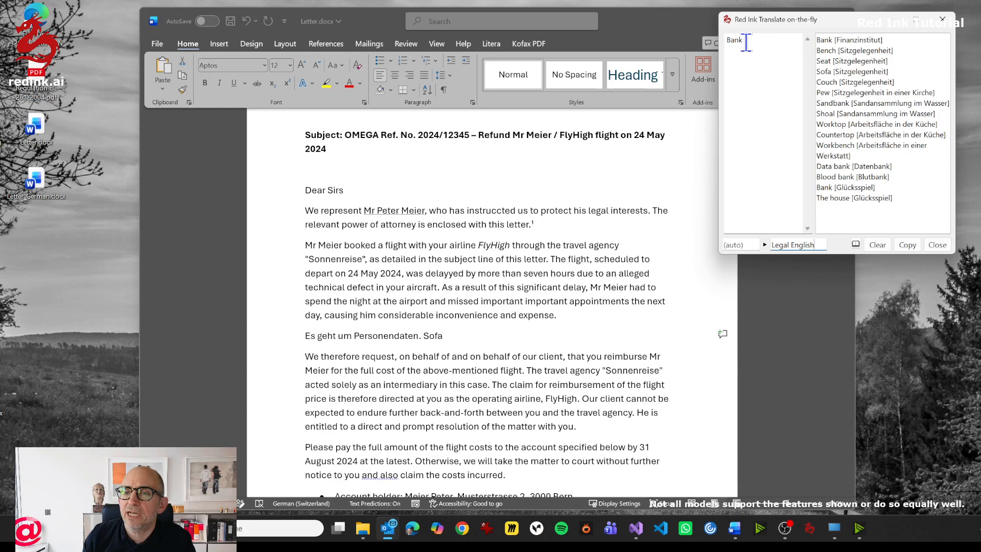
drag(746, 42, 689, 44)
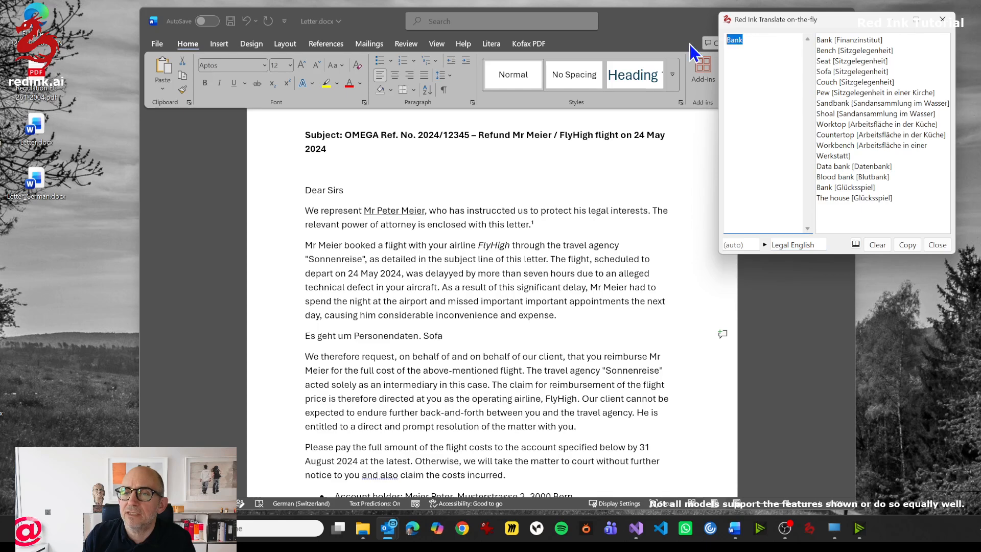
text(Eingabe)
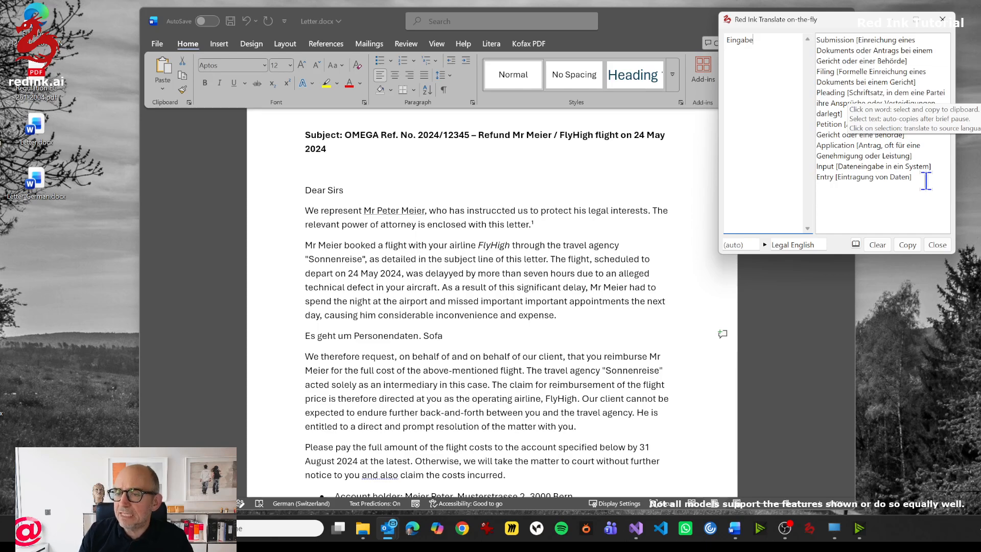
click(880, 202)
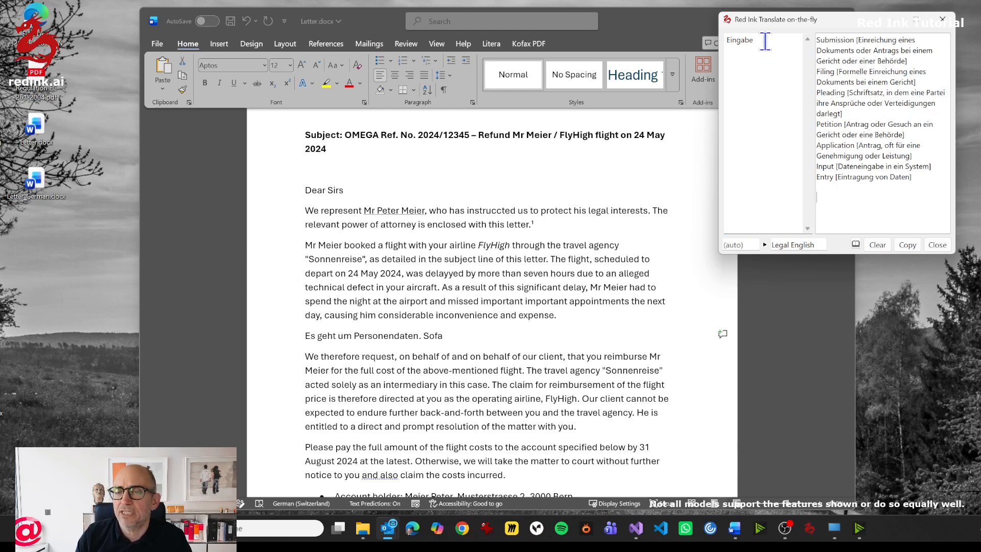
- Replace the widget's source text with the idiom "Zwei Fliegen mit einer Klappe schlagen" for translation into Legal English
drag(765, 42, 691, 42)
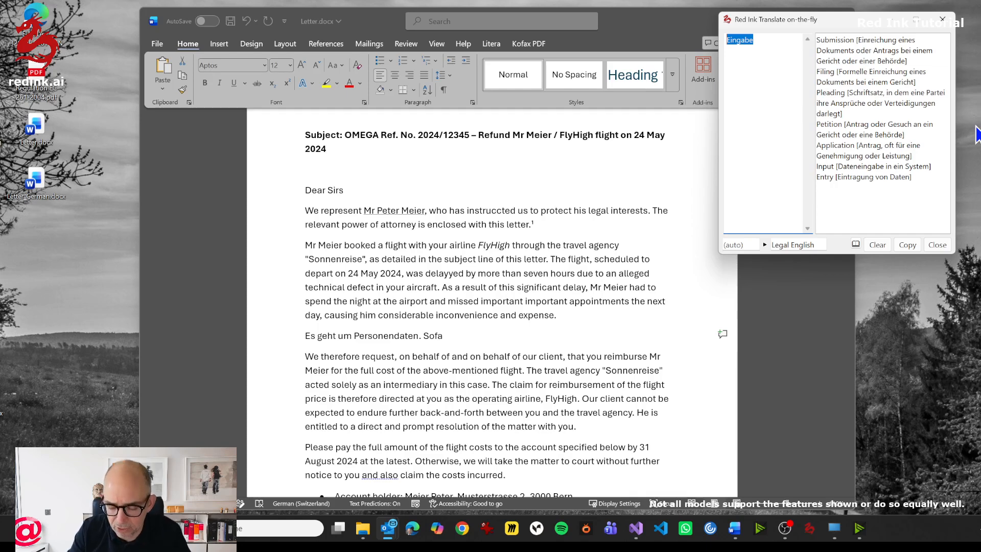
text(Z)
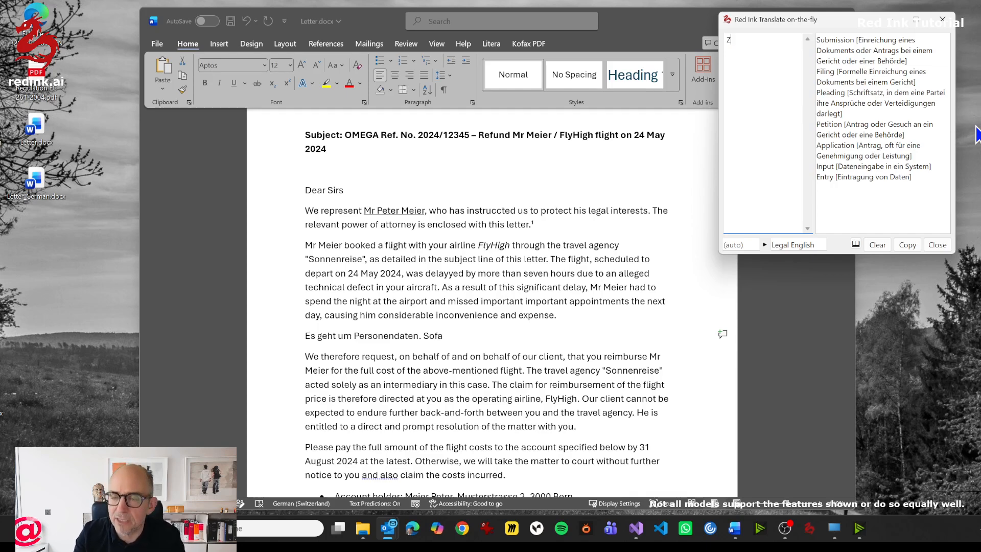
text(wei Fliegen mit)
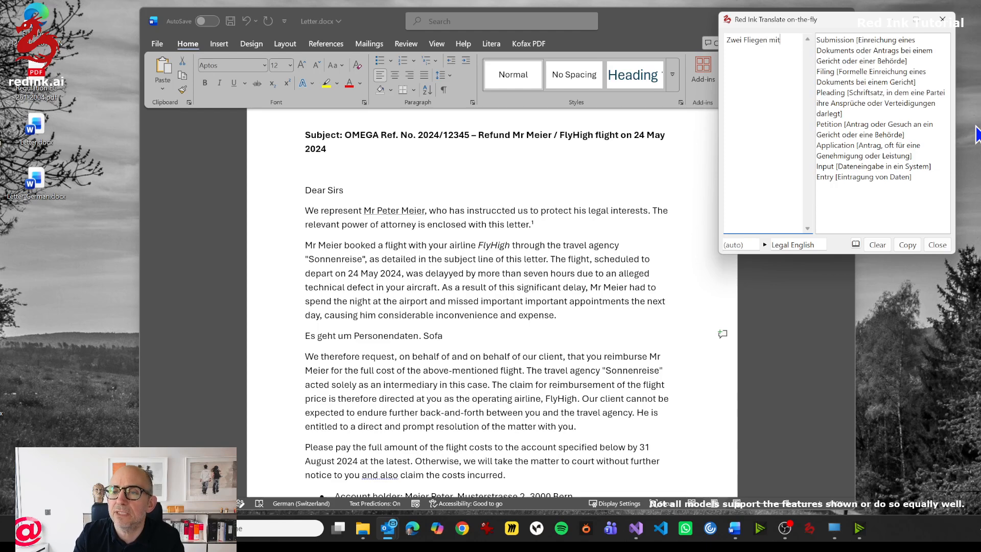
text( einer Klappe schlage)
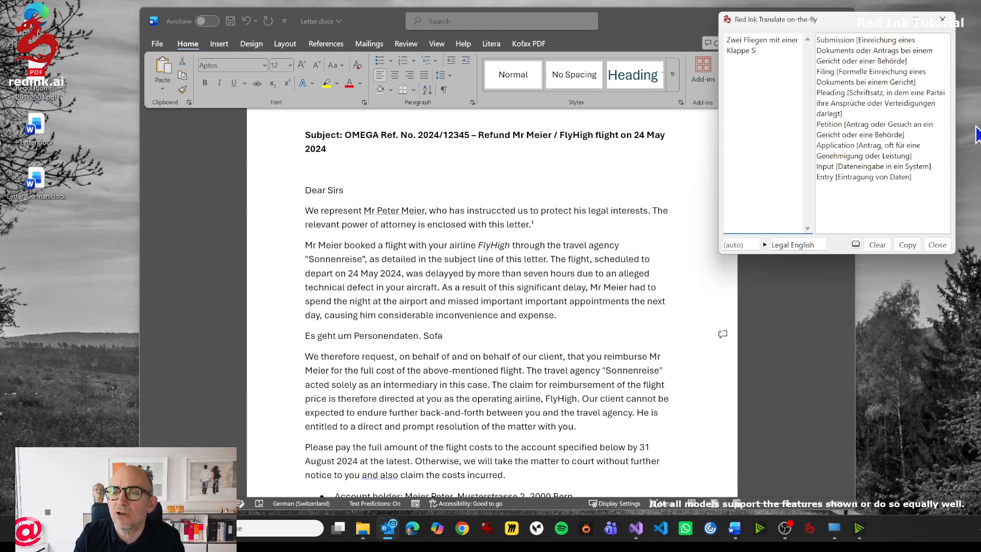
text(n)
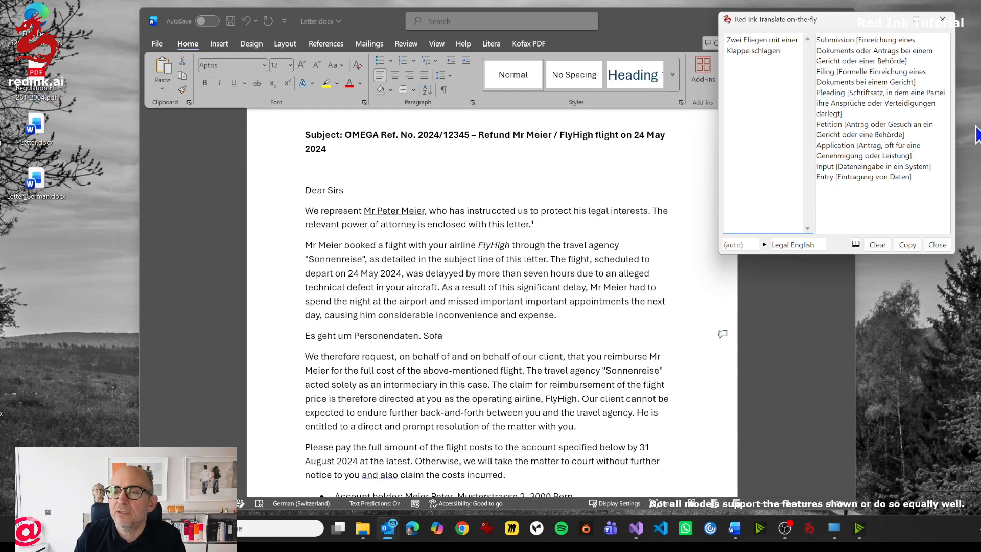